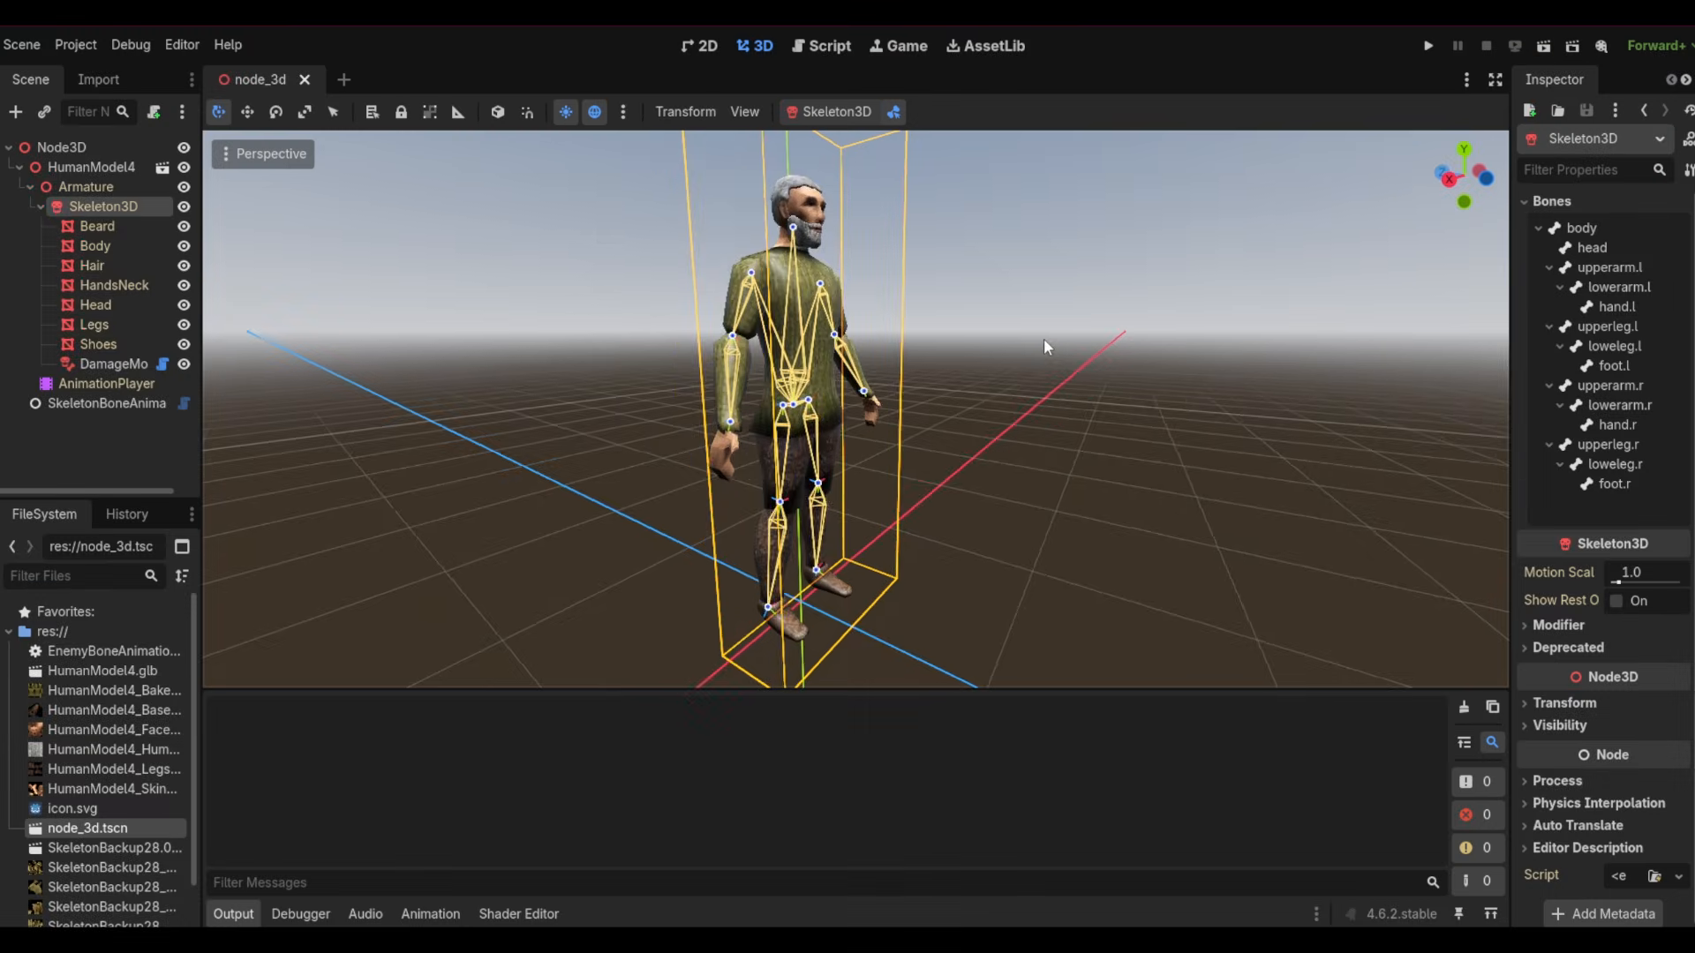
Try rotating the body bone of the human model's Skeleton3D and undo the bone transform
middle_click_drag(1043, 337, 1006, 368)
left_click(790, 414)
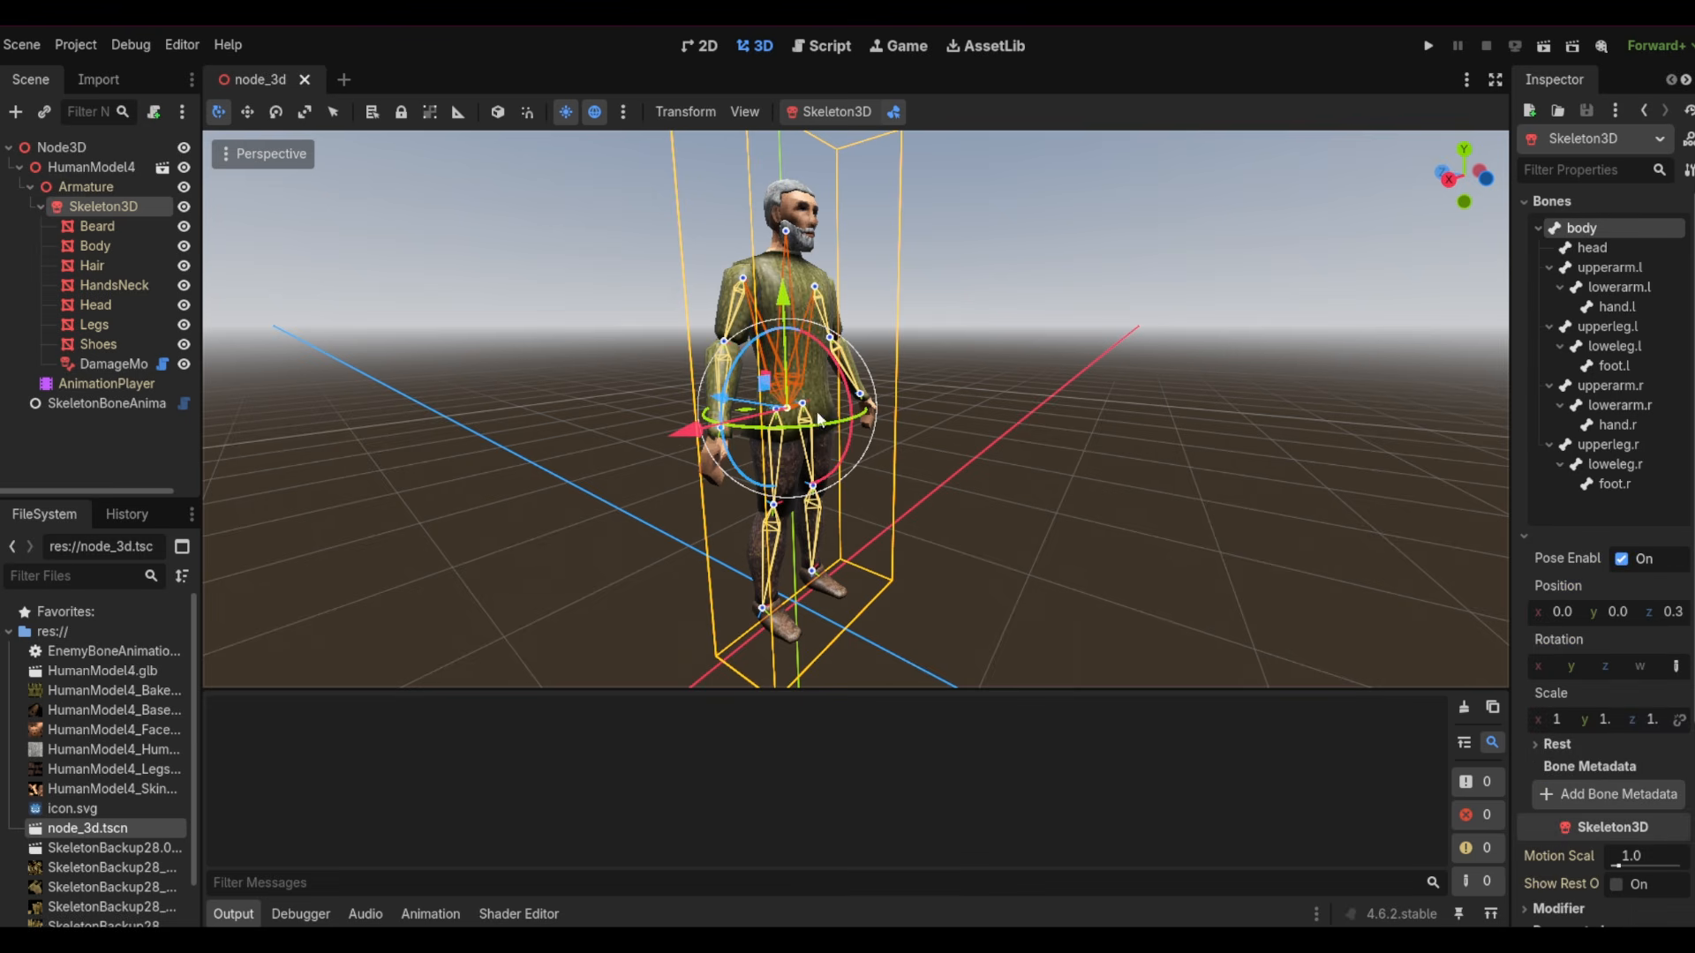
mouse_move(844, 394)
left_mouse_down()
mouse_move(837, 375)
mouse_move(830, 406)
mouse_move(830, 379)
left_mouse_up()
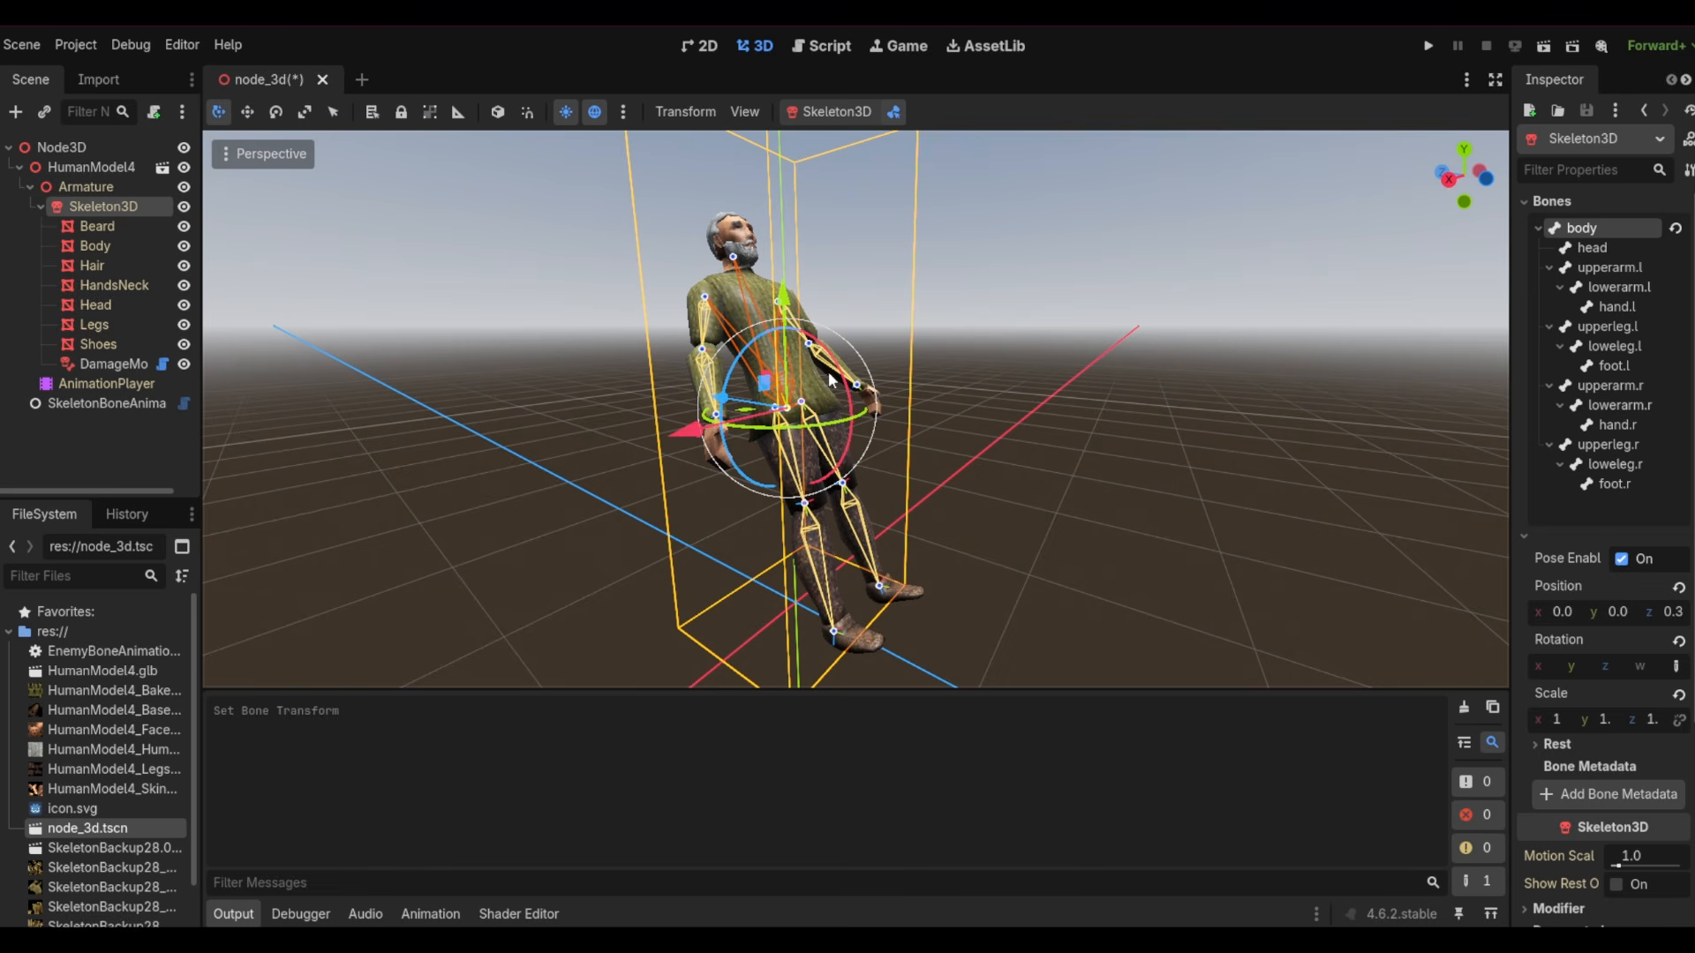
key("ctrl+z")
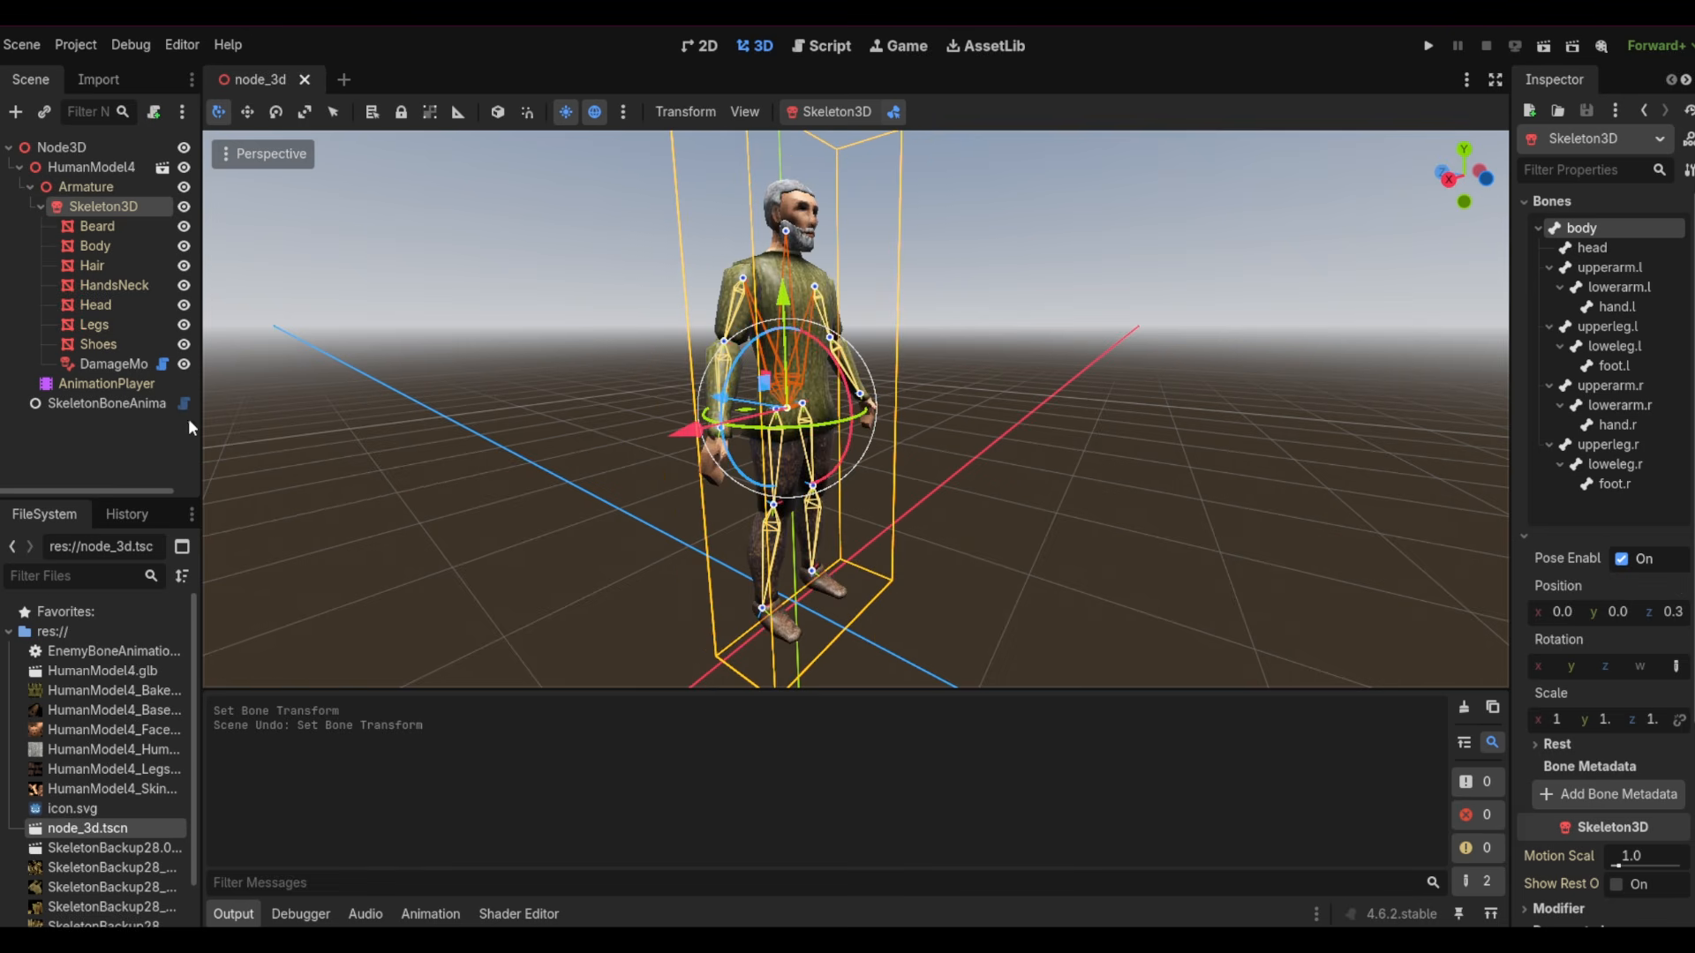
Preview the damage animation on the human model through the SkeletonBoneAnimation node
left_click(119, 412)
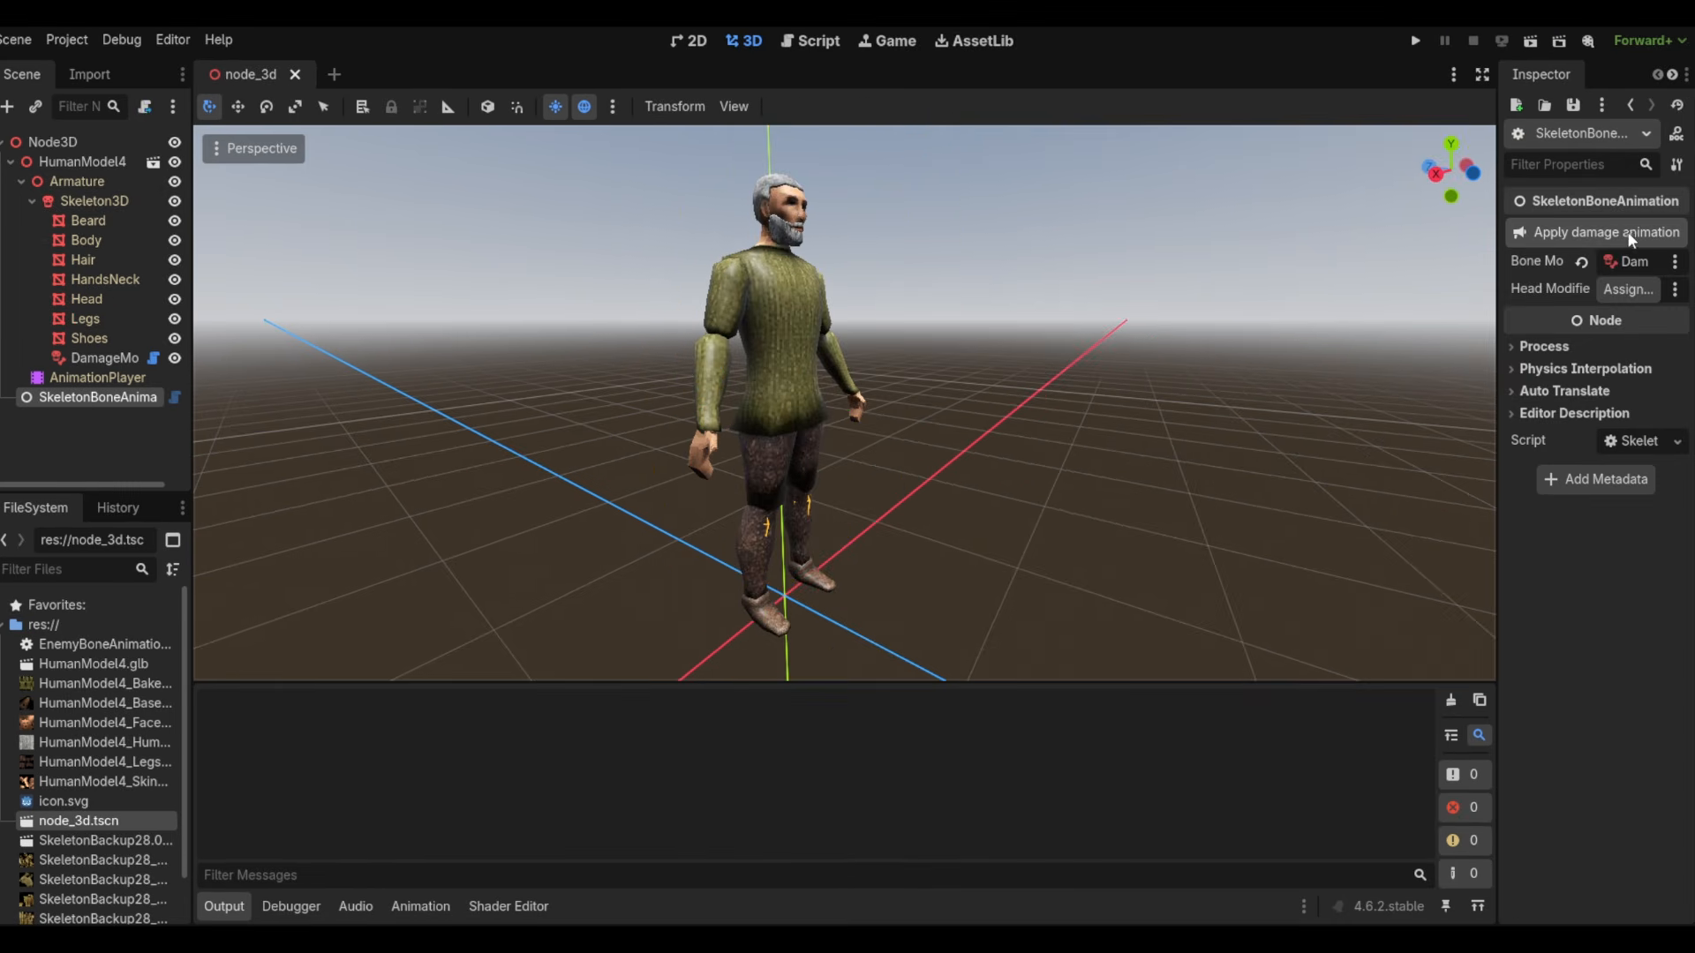
left_click(1628, 232)
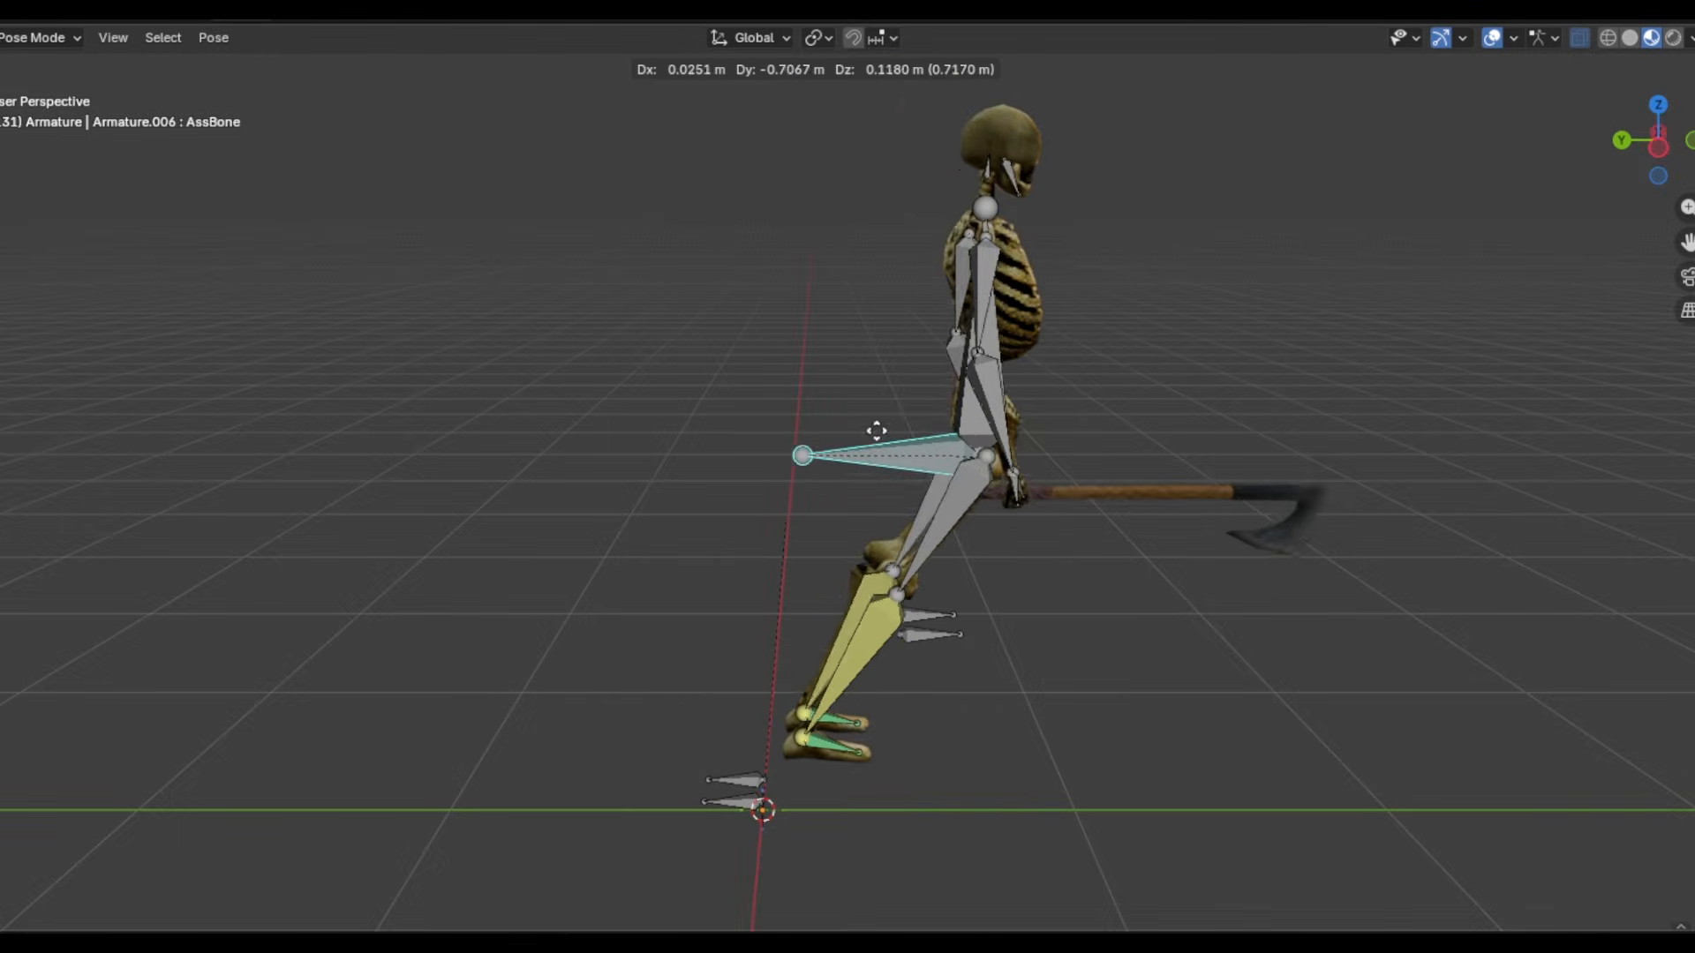
Switch to Blender and try moving the skeleton rig's AssBone and Body bones separately, cancelling the moves
left_click(629, 466)
left_click(748, 385)
key("g")
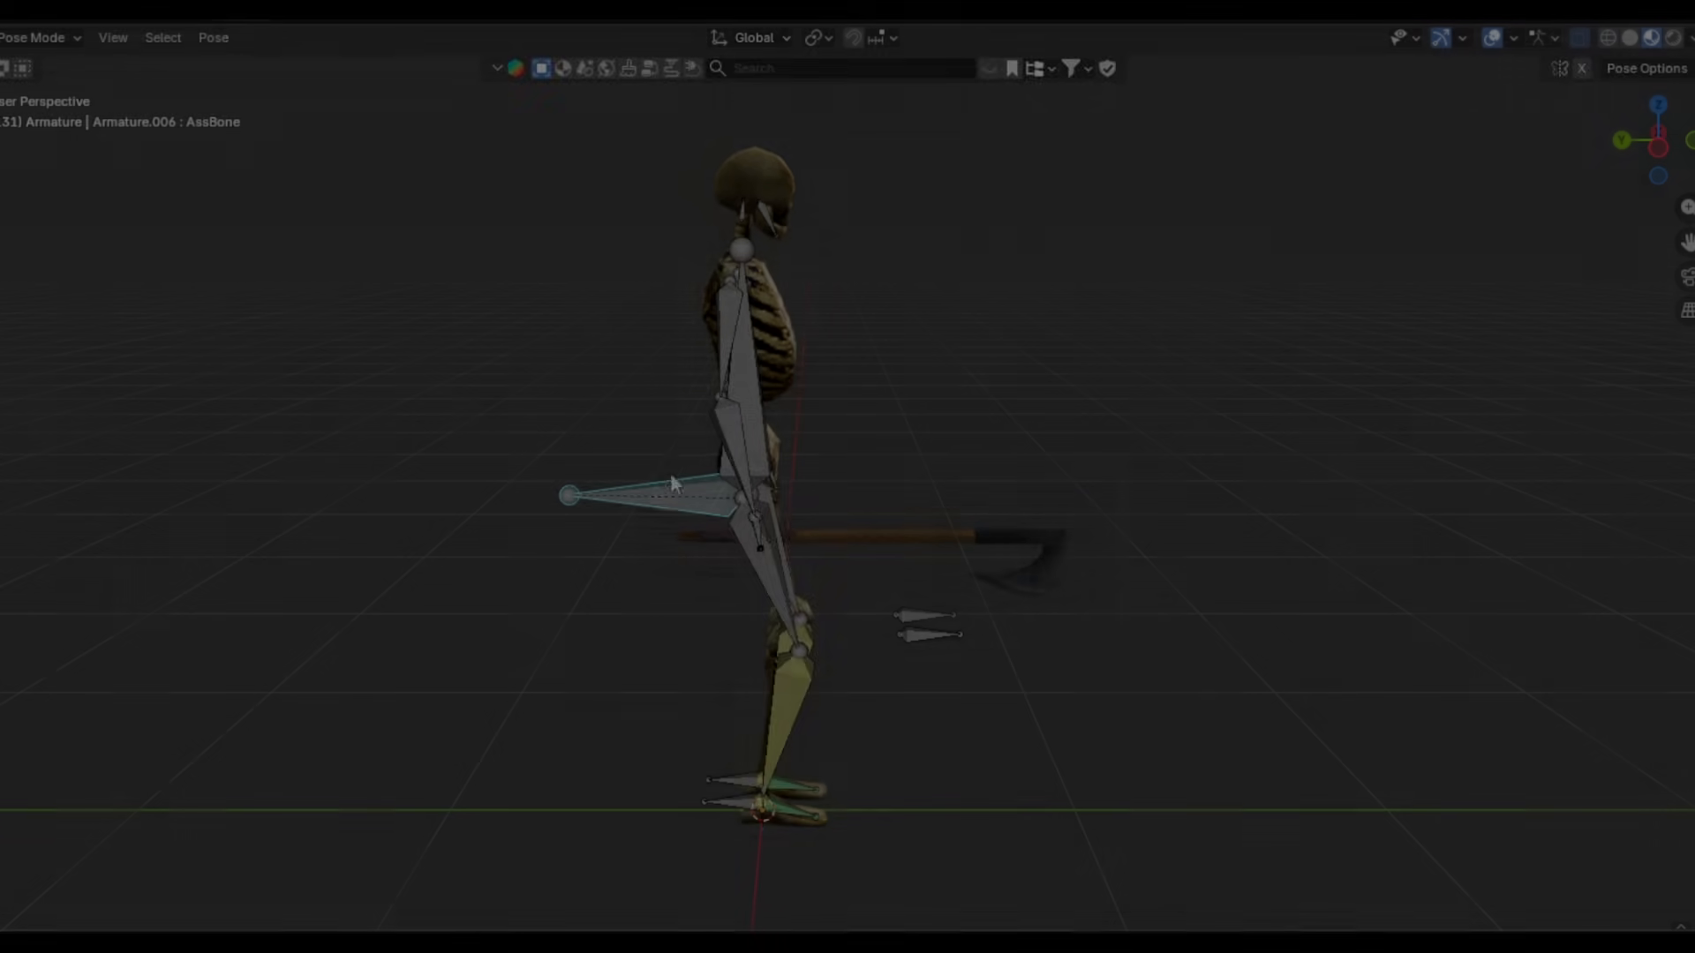
key("g")
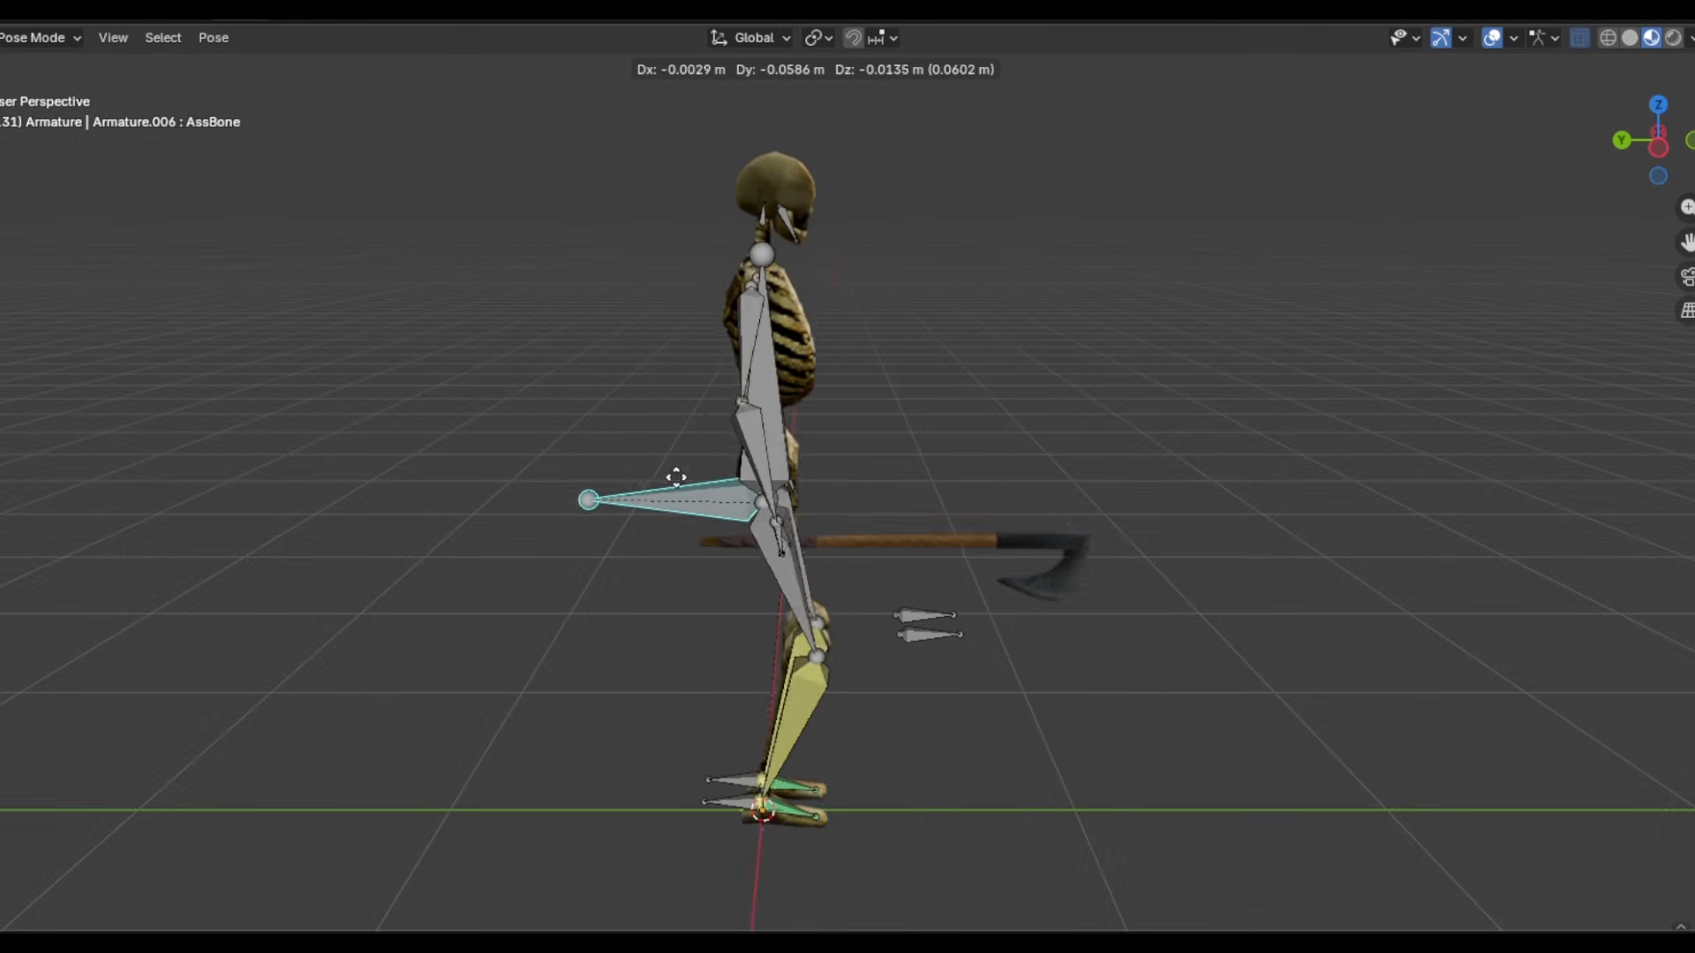
right_click(773, 411)
left_click(773, 411)
key("g")
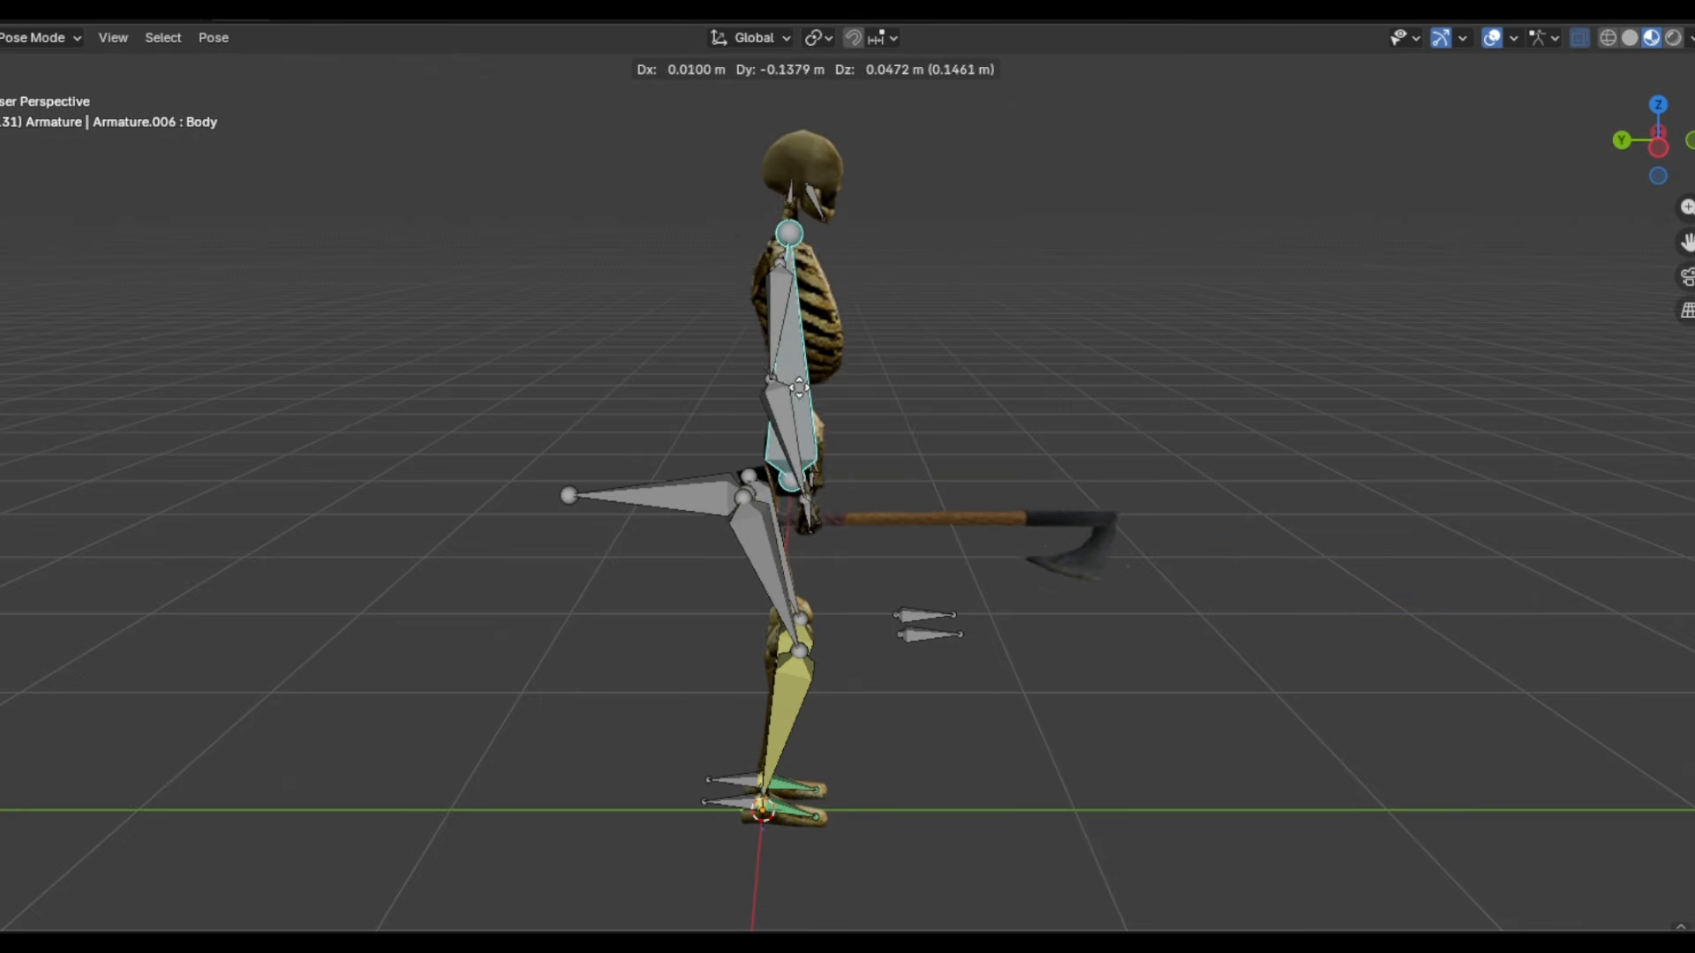
right_click(799, 387)
left_click(666, 486)
key("g")
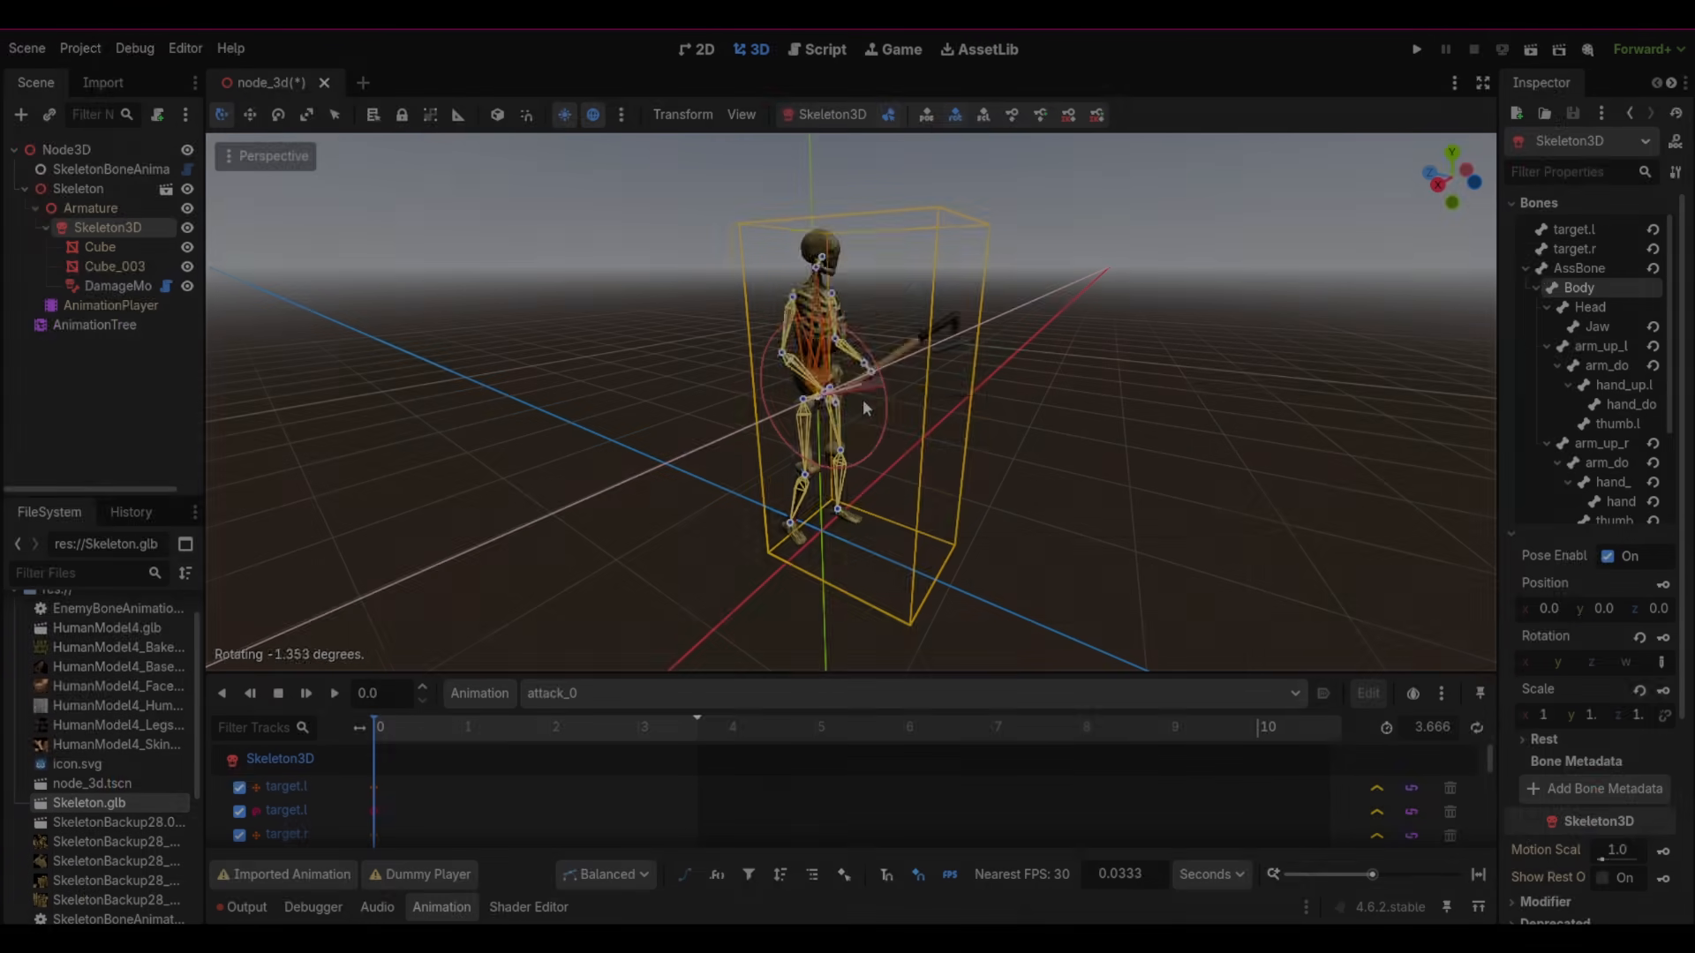
Switch to Godot, rotate the skeleton's Body bone, and apply the SkeletonBoneAnimation node's damage animation repeatedly
mouse_move(882, 388)
left_mouse_down()
mouse_move(878, 362)
mouse_move(684, 339)
mouse_move(872, 291)
mouse_move(915, 391)
left_mouse_up()
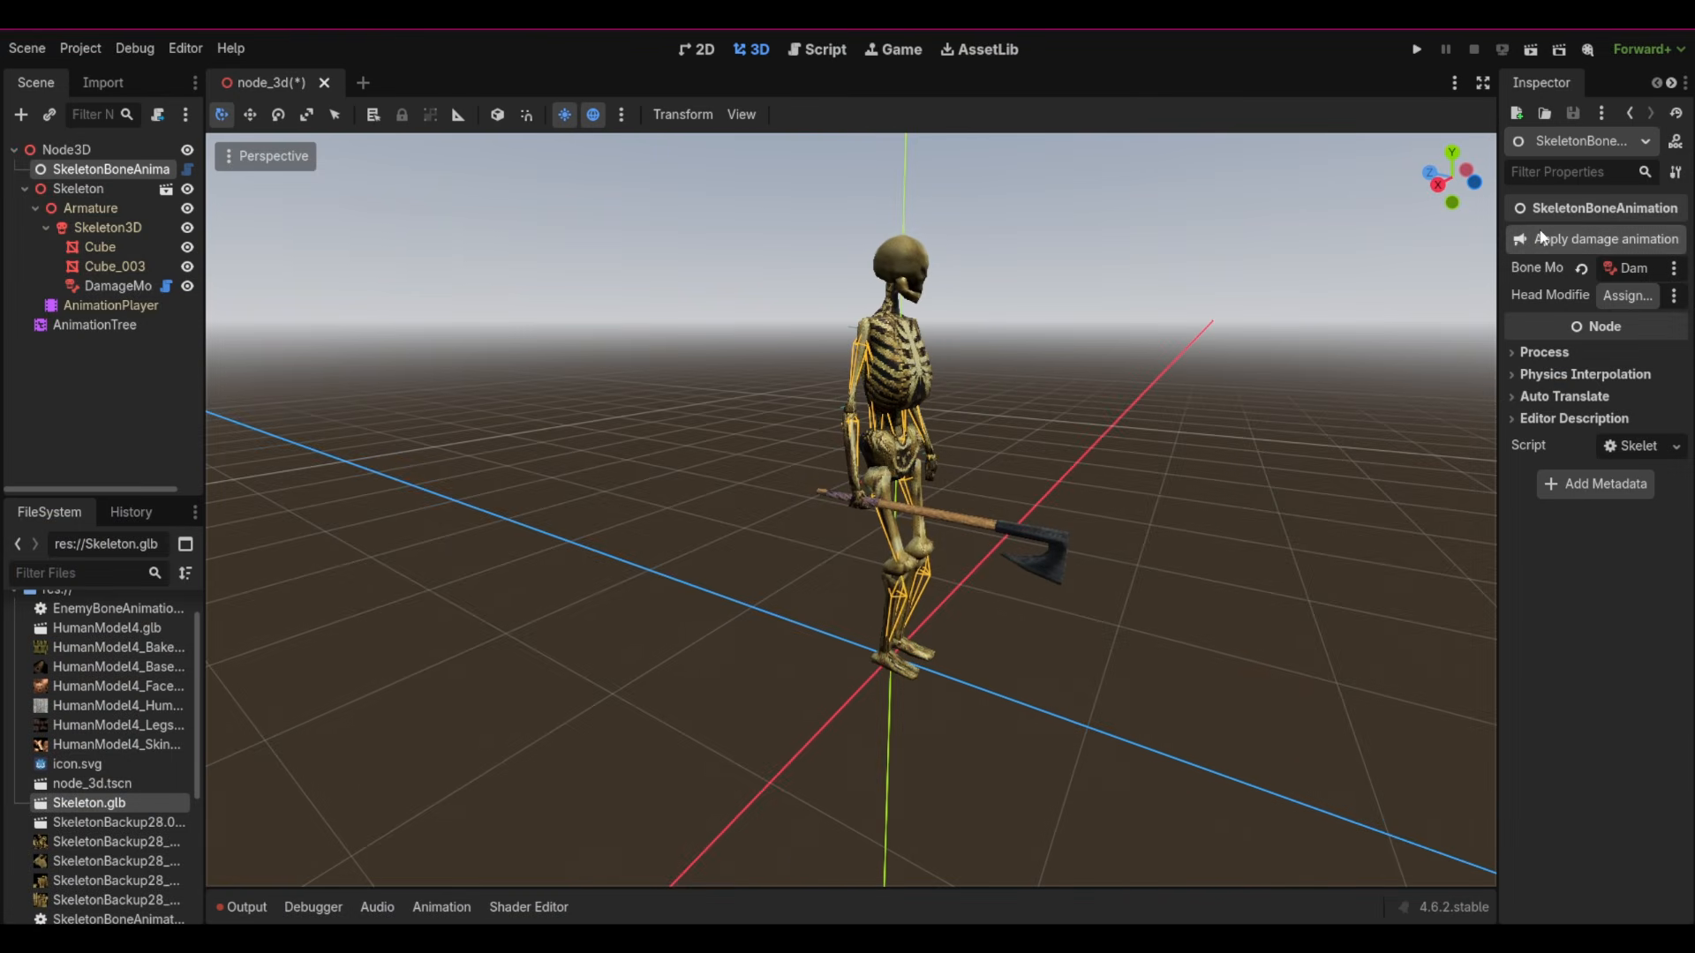
left_click(1569, 233)
left_click(1569, 233)
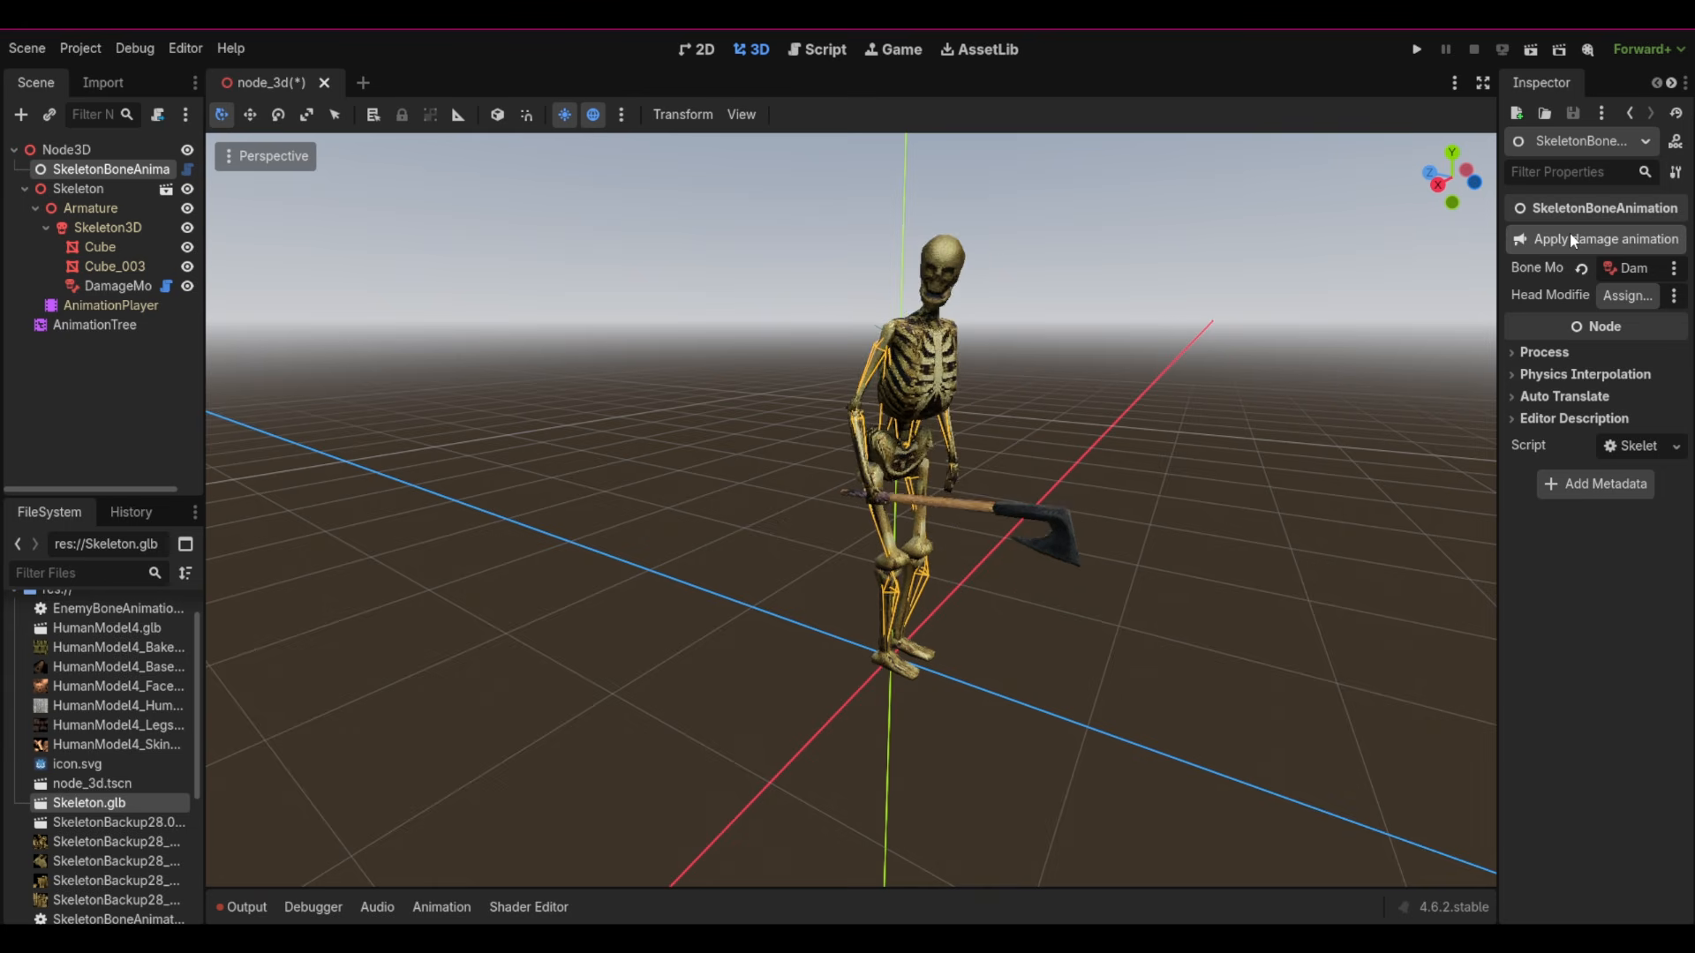
left_click(1569, 233)
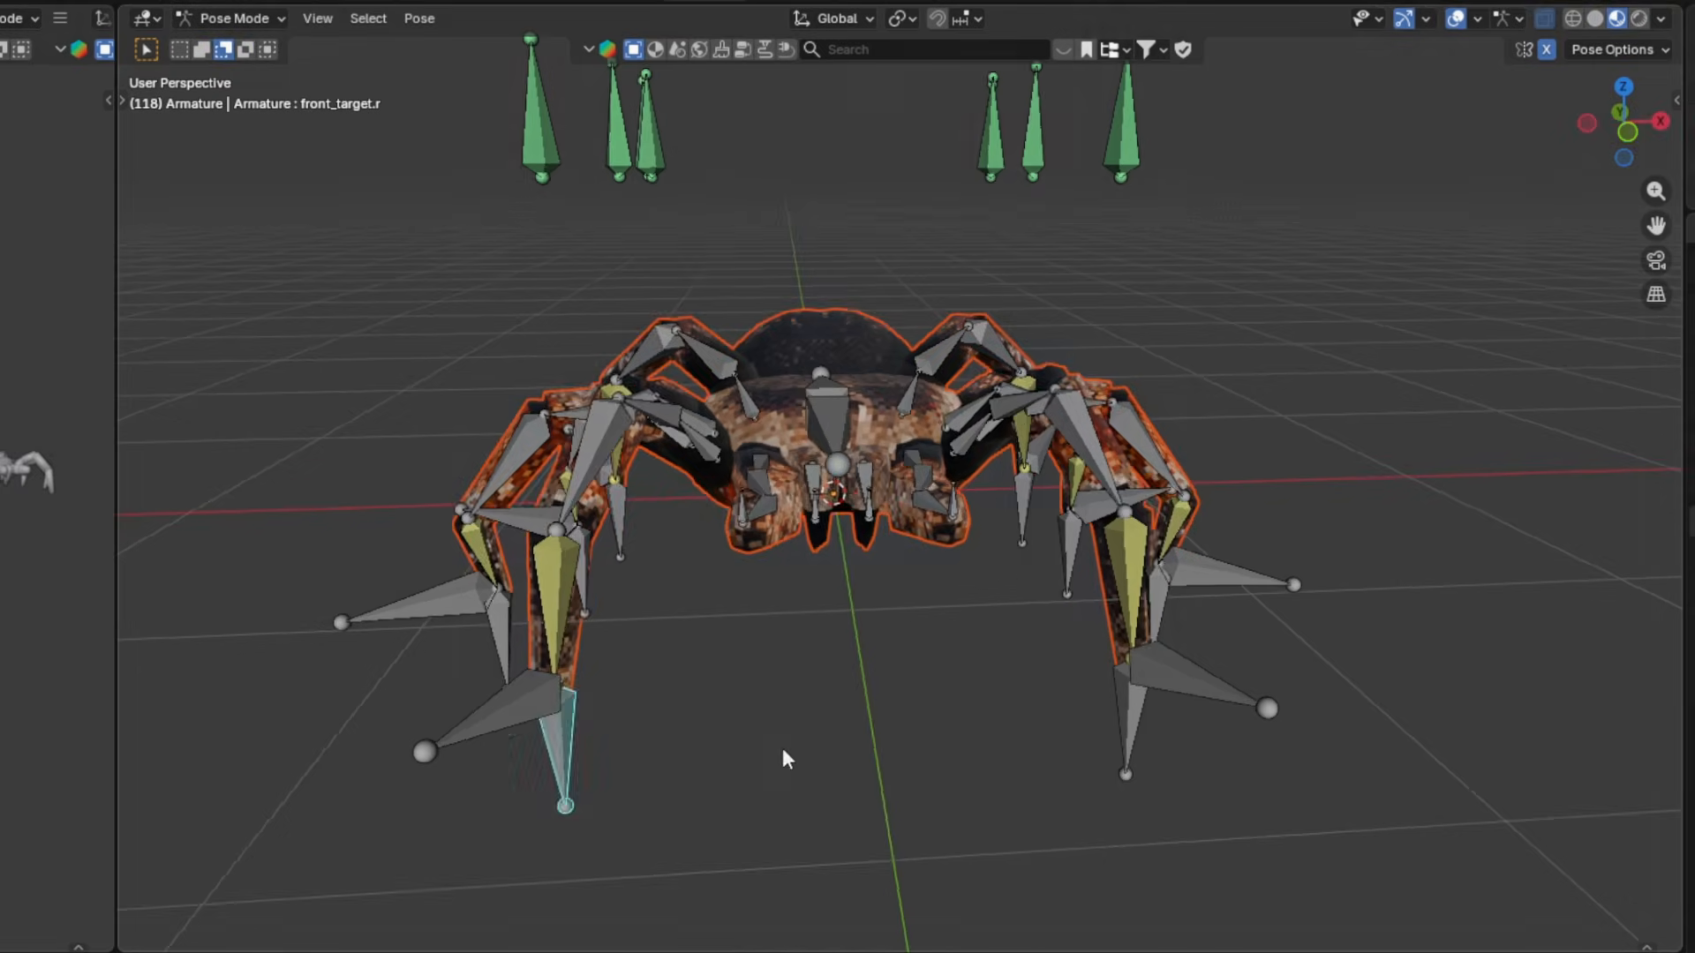
Switch to Blender and try moving the spider rig's Body_front bone along the global Z axis
middle_click_drag(811, 716, 876, 640)
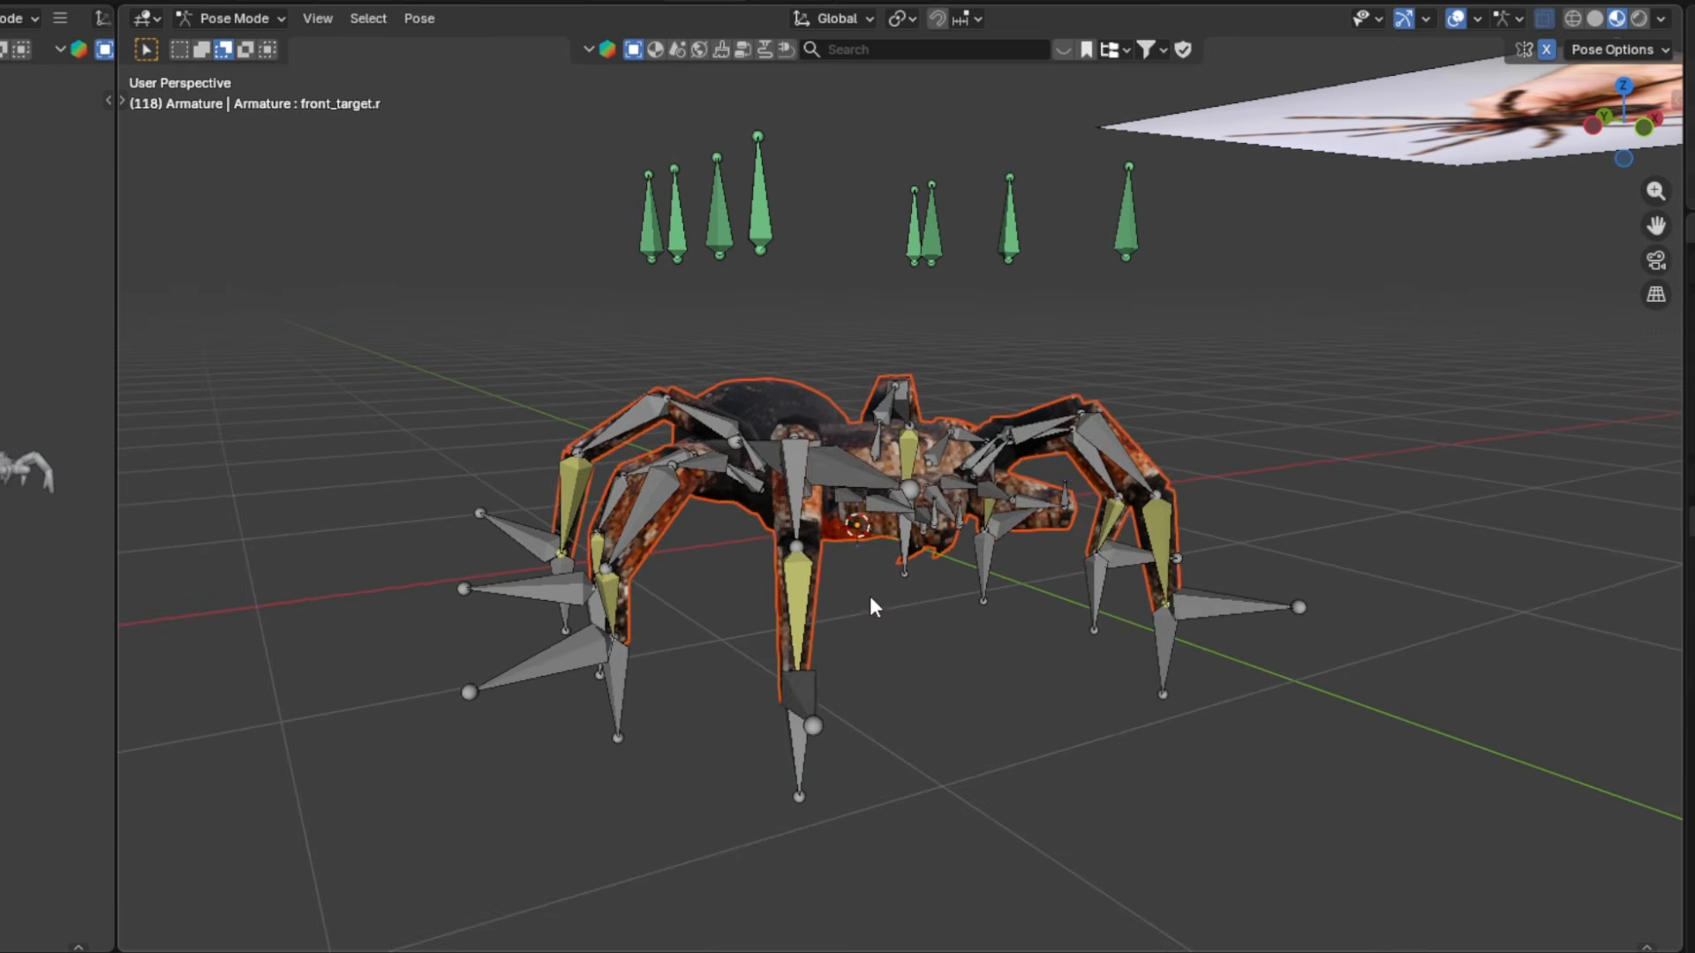
key("g")
key("z")
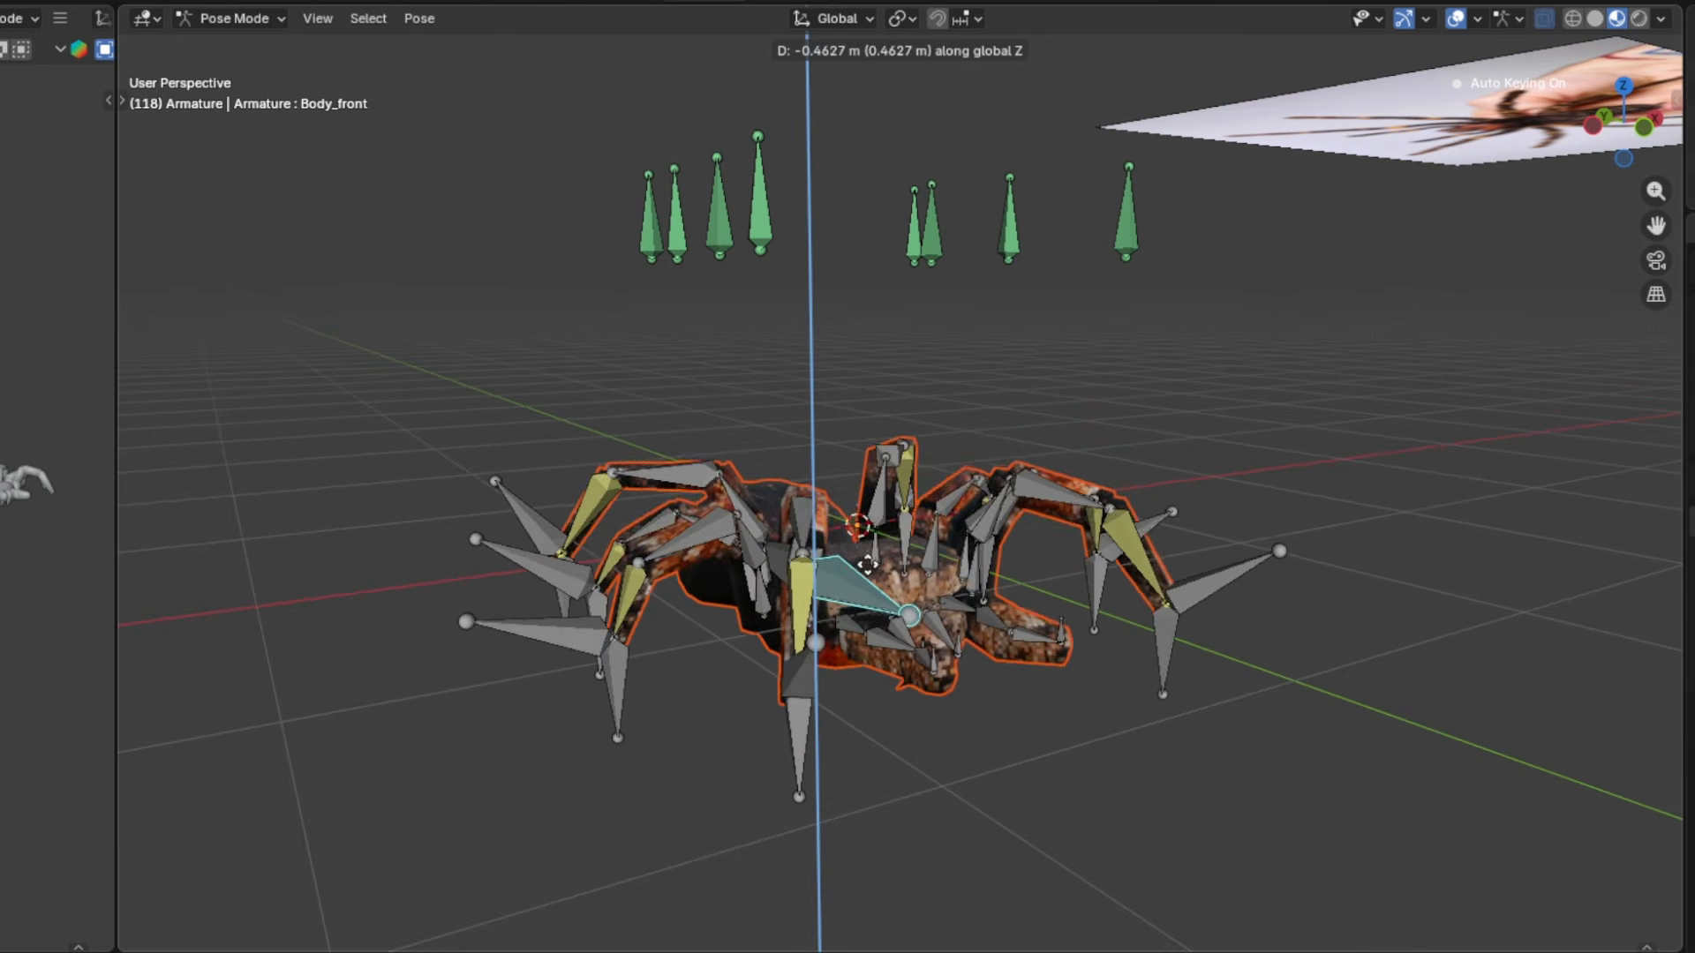
left_click(888, 480)
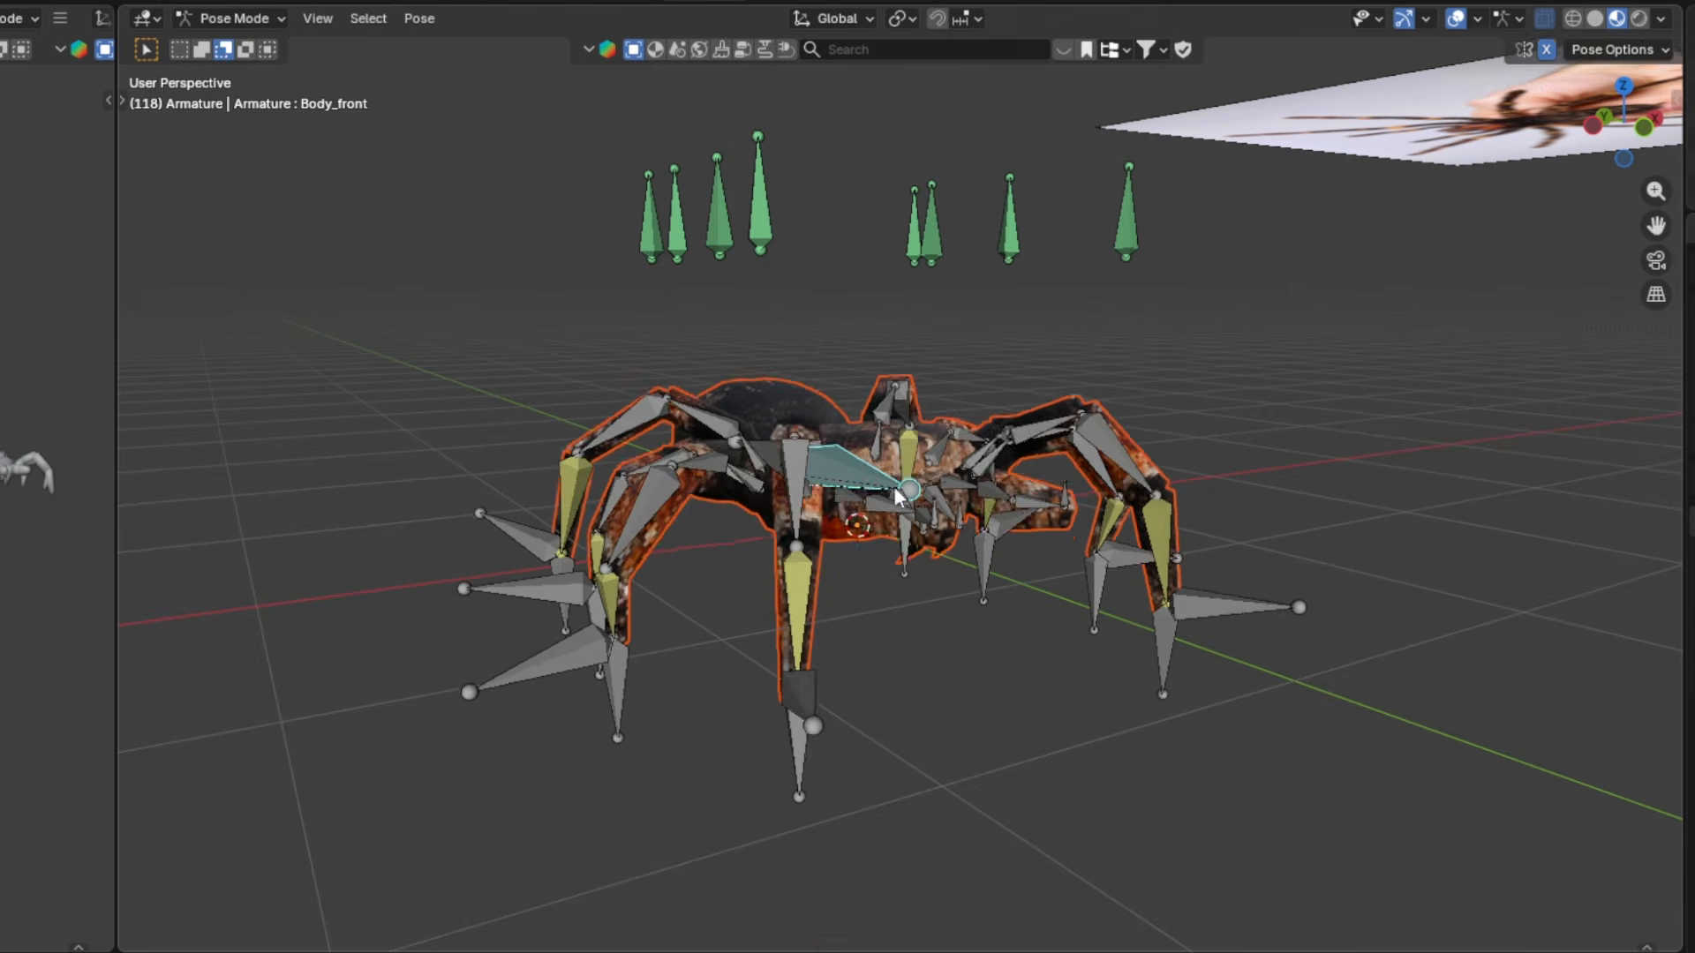
middle_click_drag(888, 481, 753, 560)
key("g")
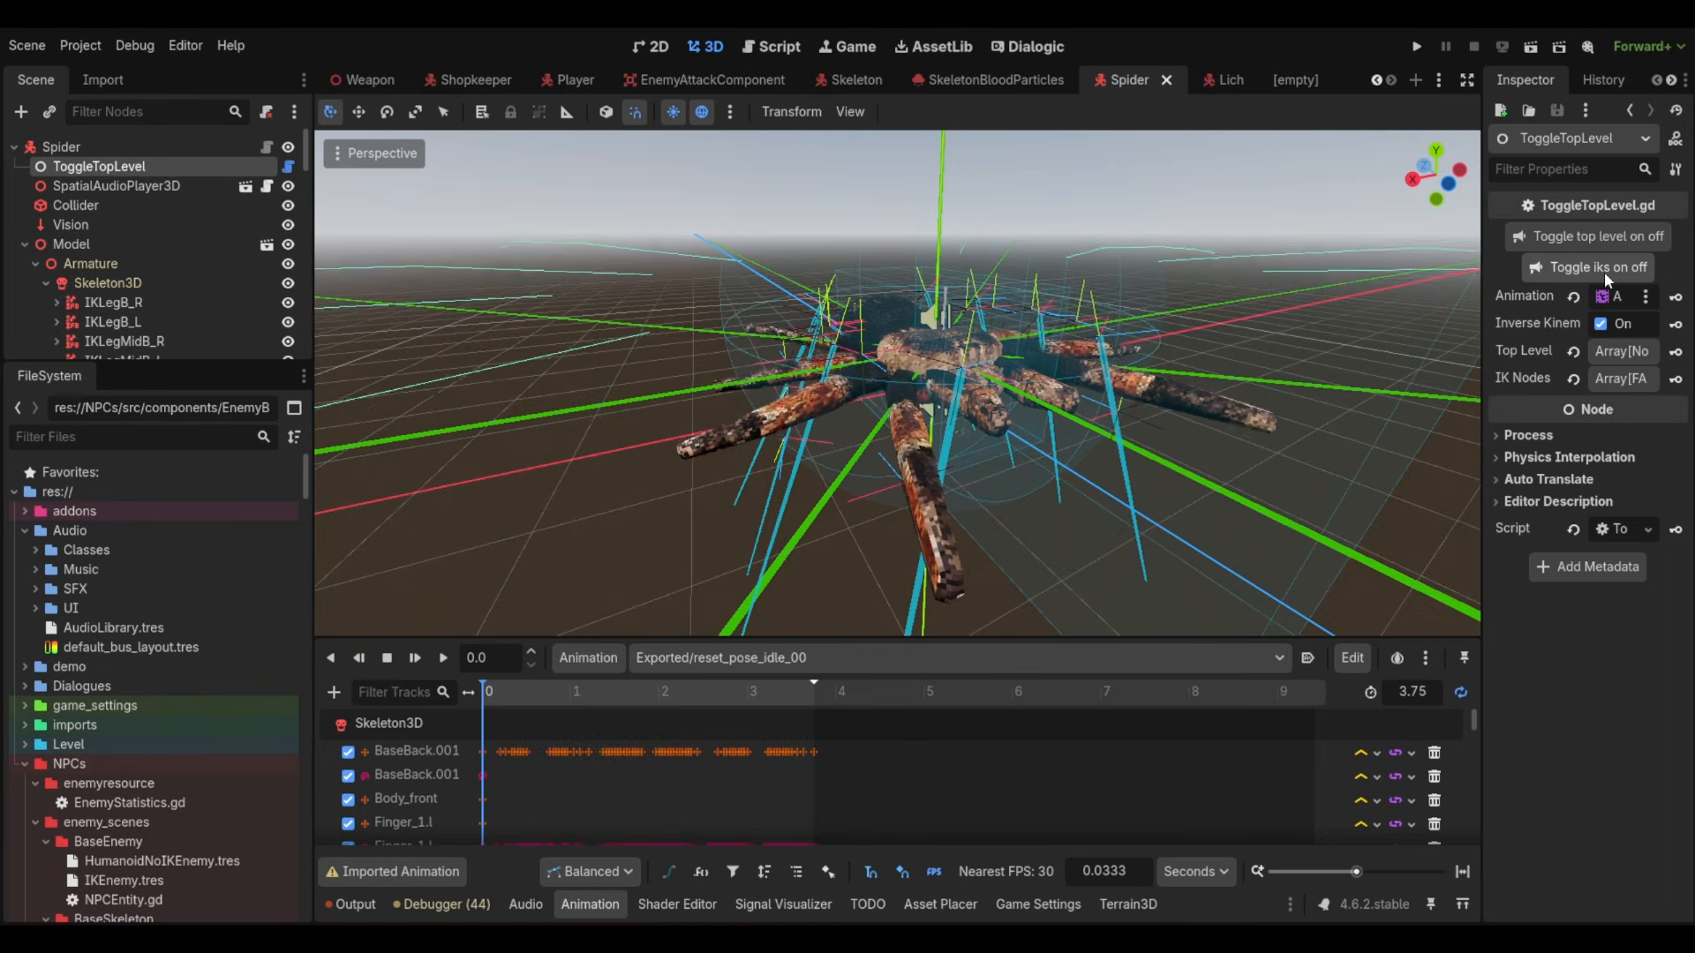
Switch to Godot and toggle the Spider scene's inverse kinematics repeatedly through the ToggleTopLevel node
left_click(1602, 272)
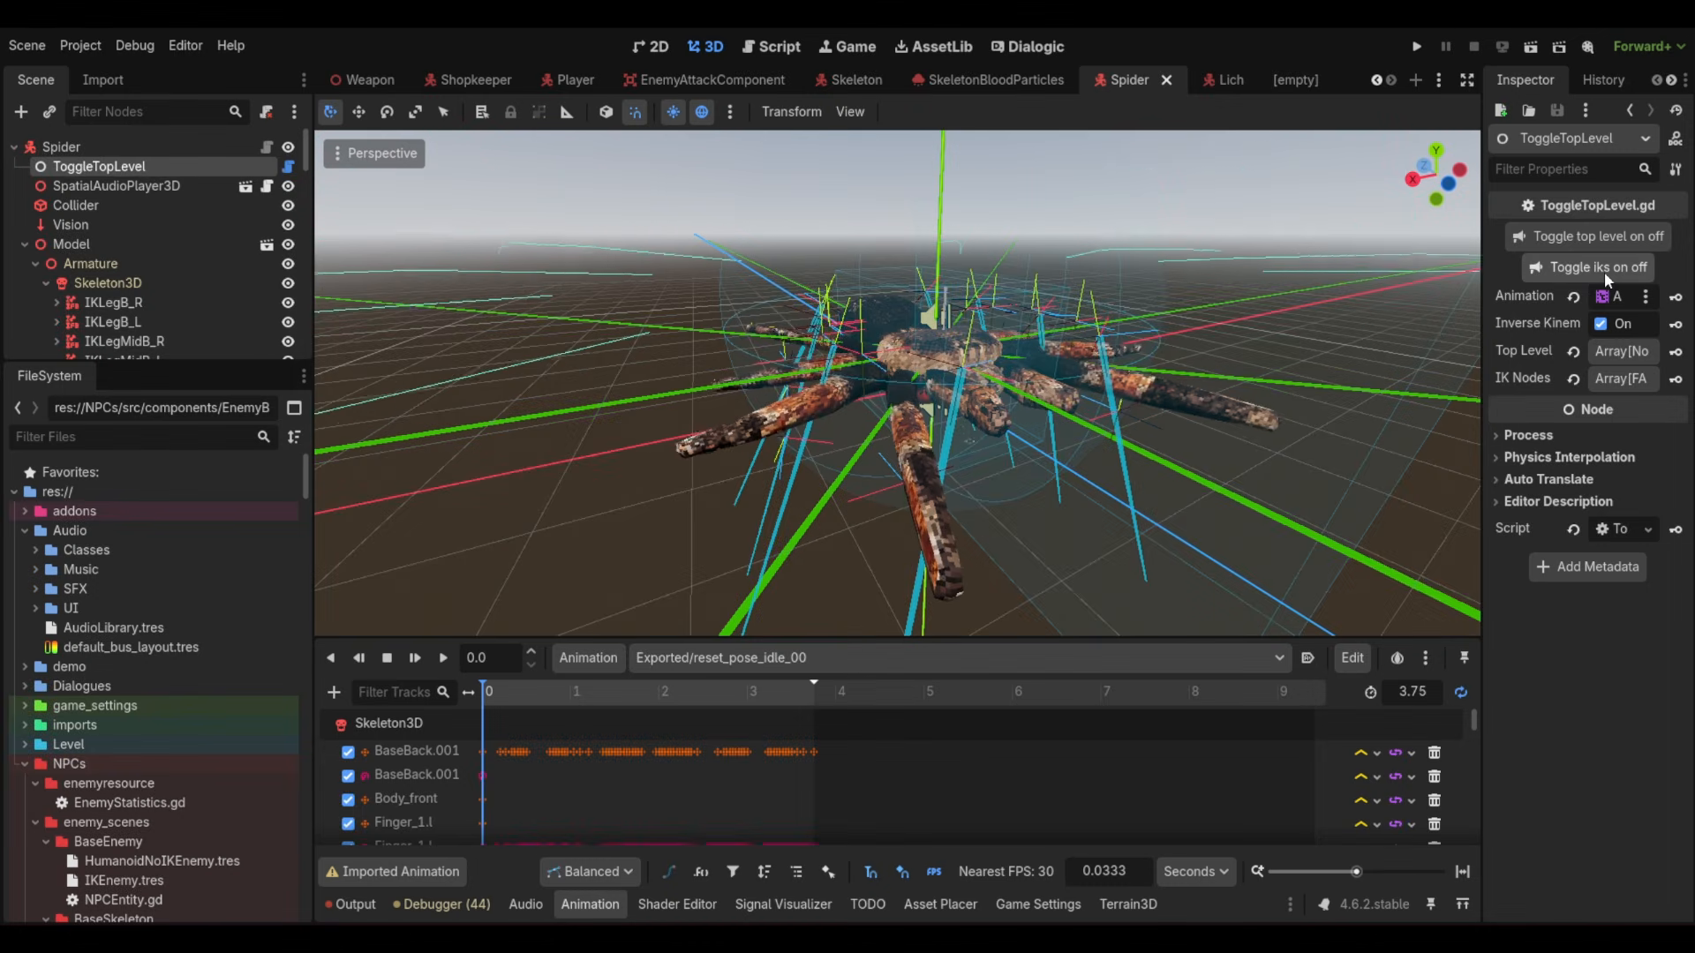
left_click(1603, 272)
left_click(1603, 272)
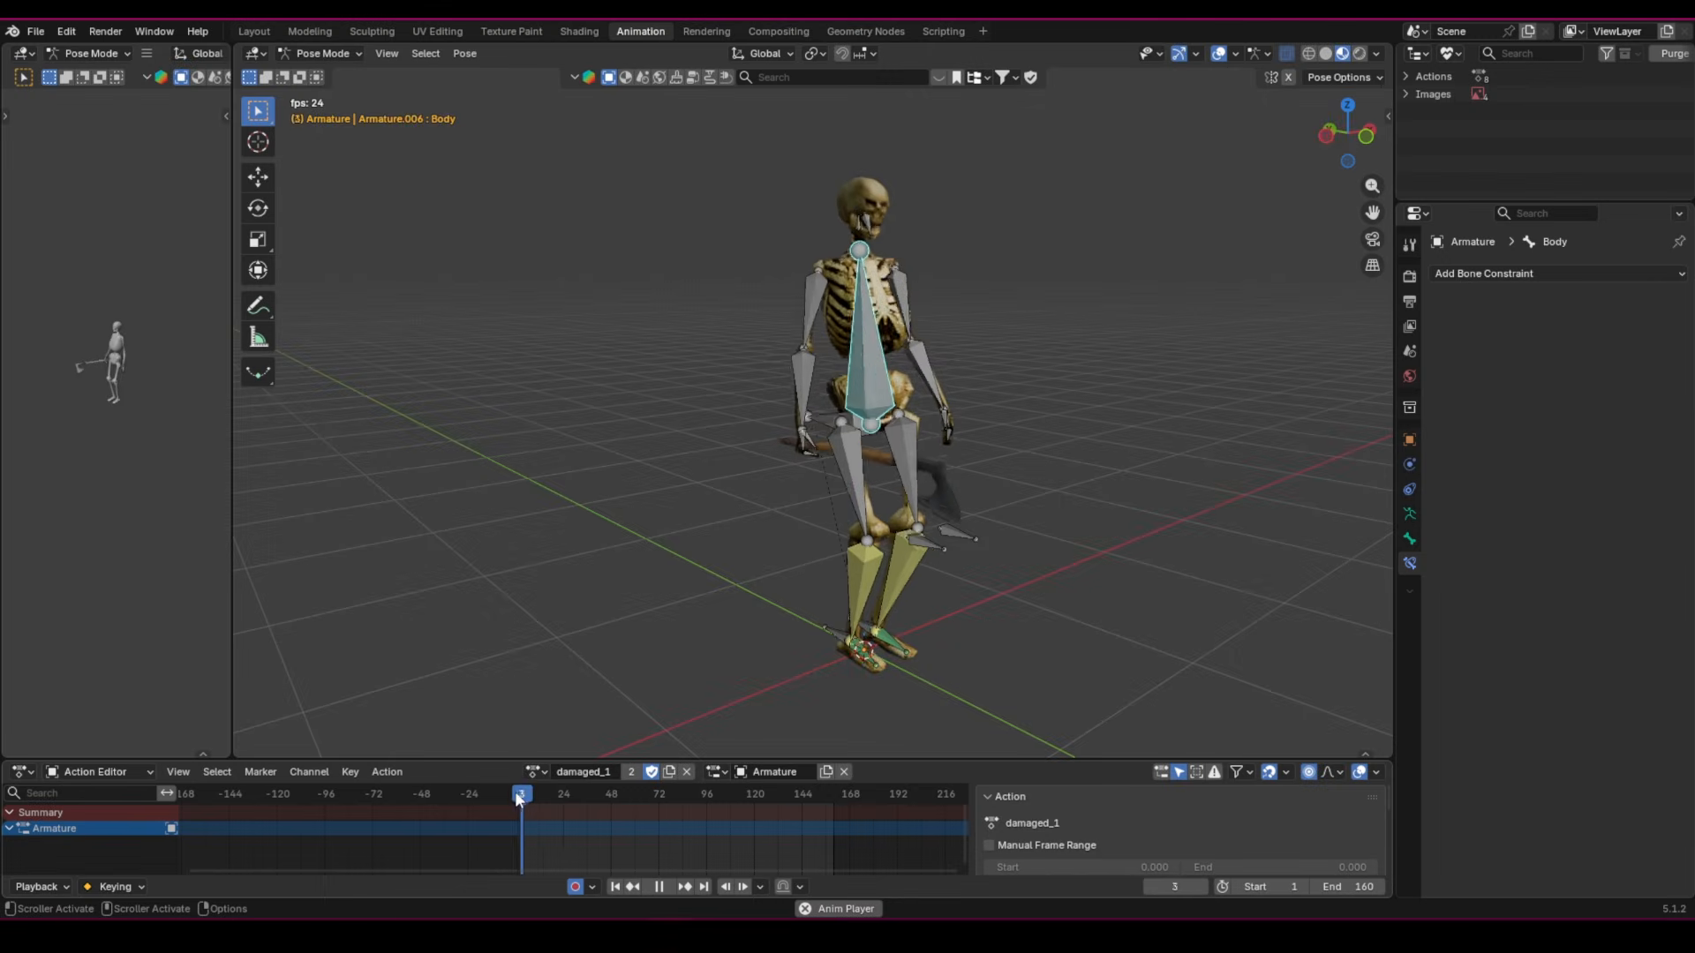
Switch to Blender and preview the damaged_0 and damaged_2 actions on the skeleton armature
left_click(535, 771)
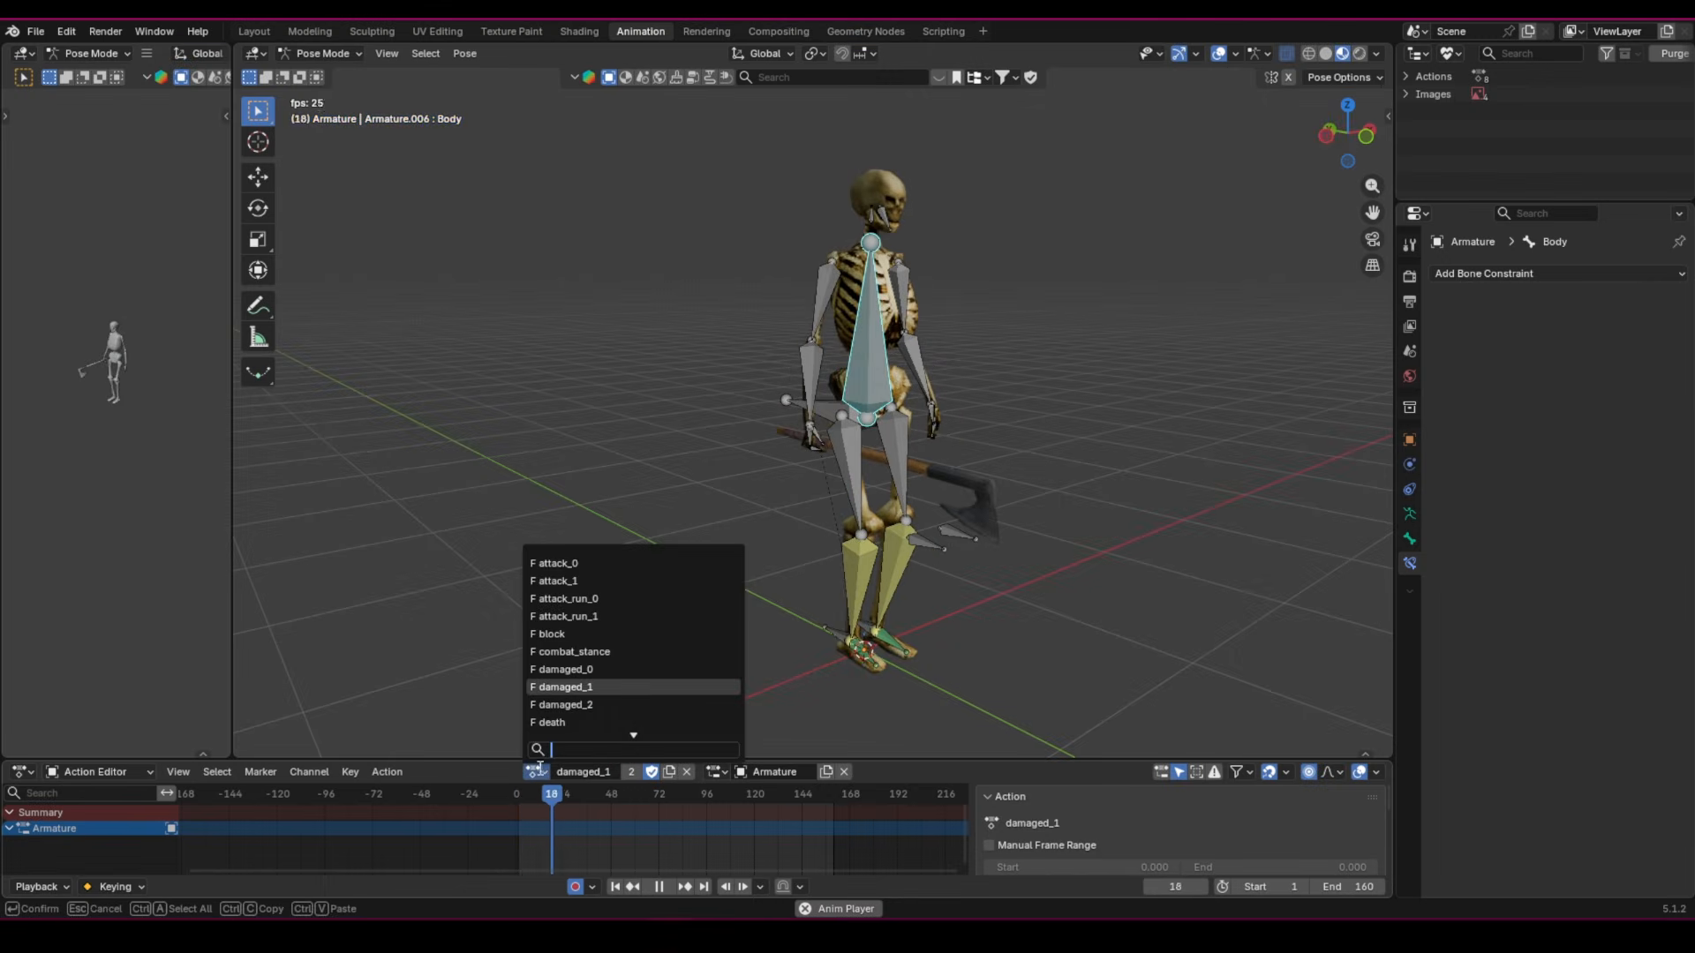
left_click(581, 670)
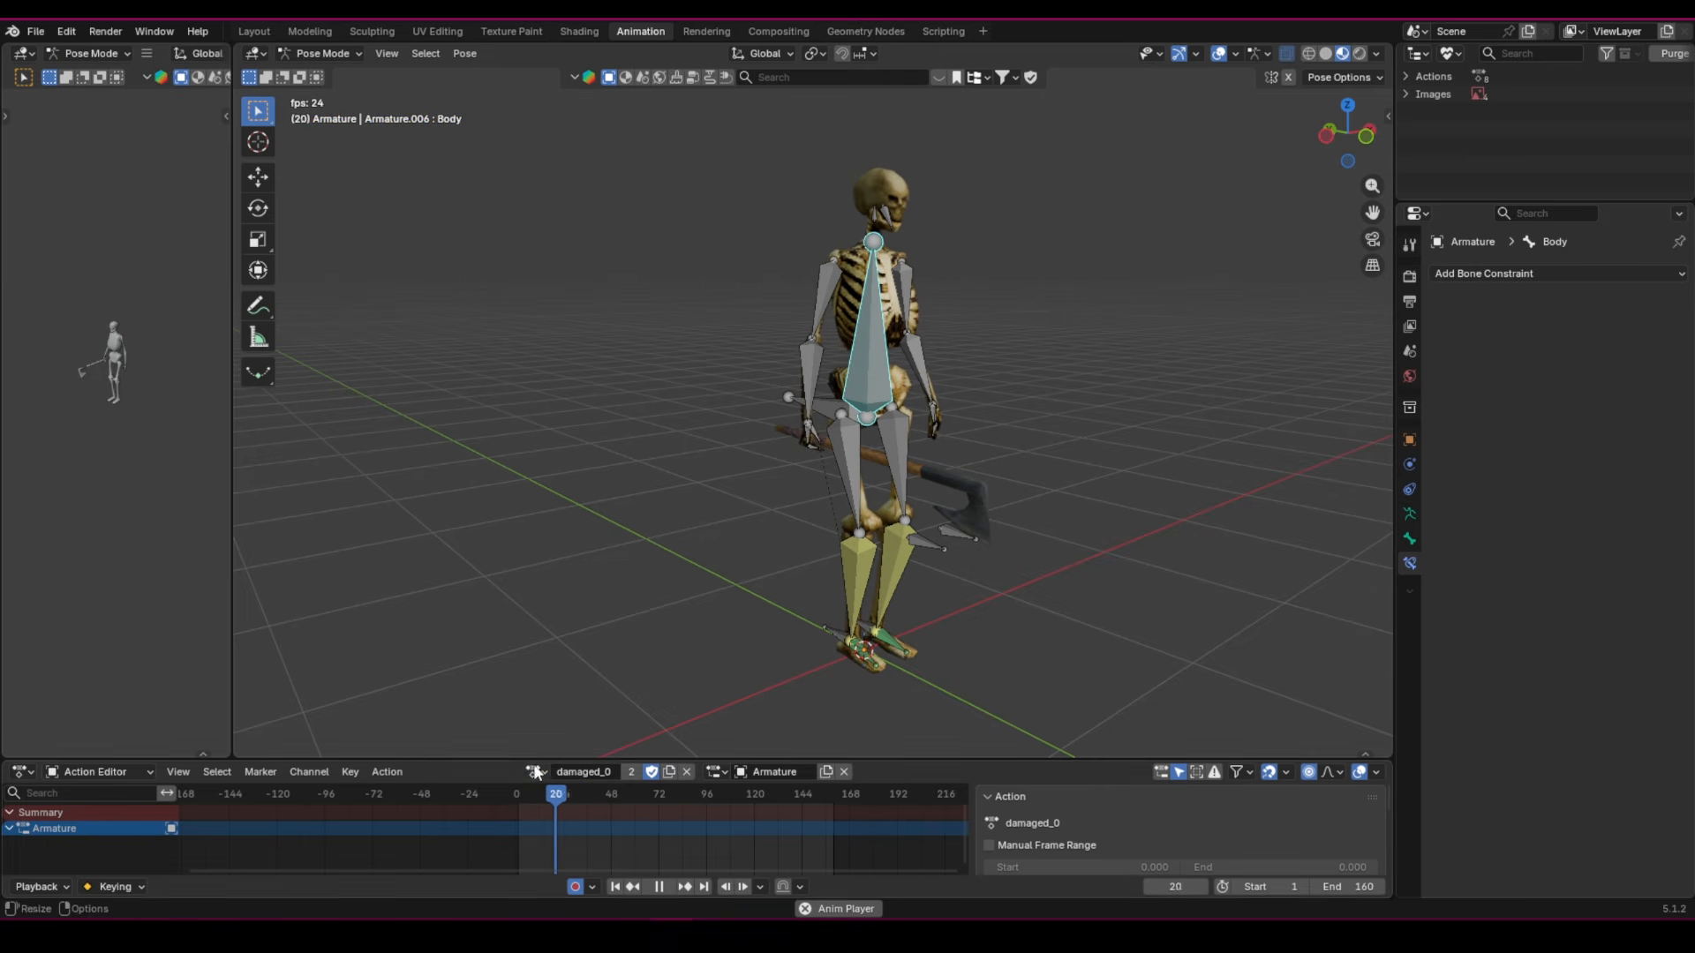
left_click(535, 771)
left_click(568, 704)
left_click(512, 794)
left_click(514, 793)
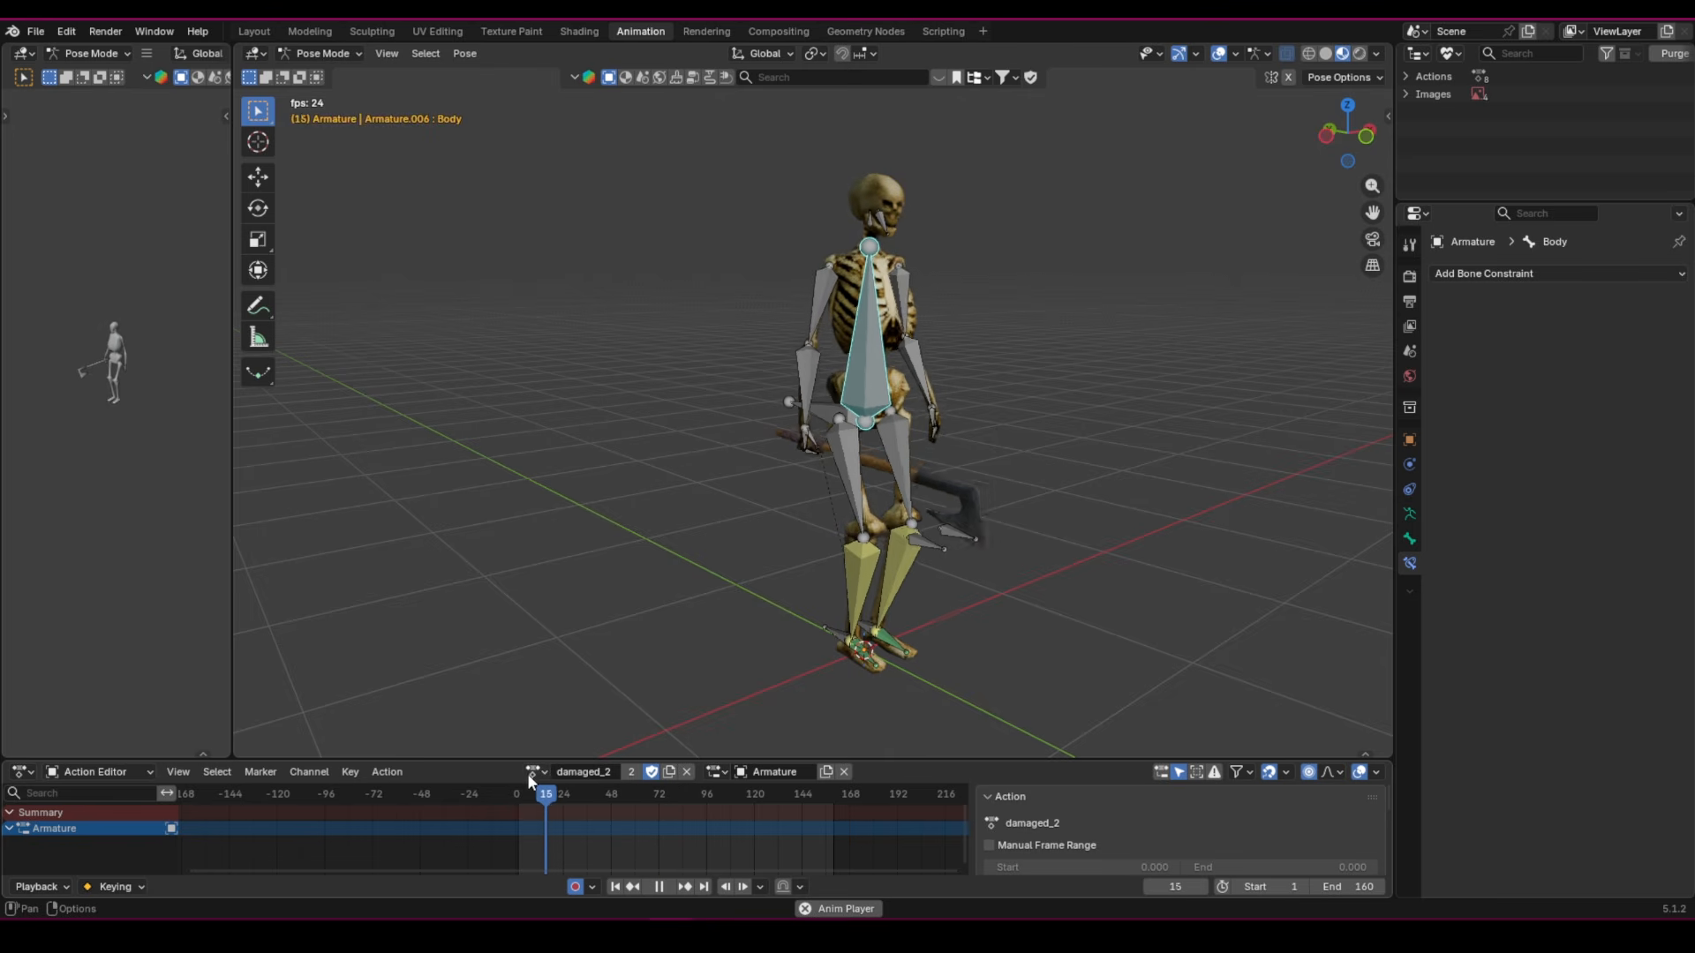
Preview the death and death_ragdoll actions on the skeleton armature from their first frames
left_click(535, 771)
left_click(556, 726)
left_click(507, 794)
left_click(506, 794)
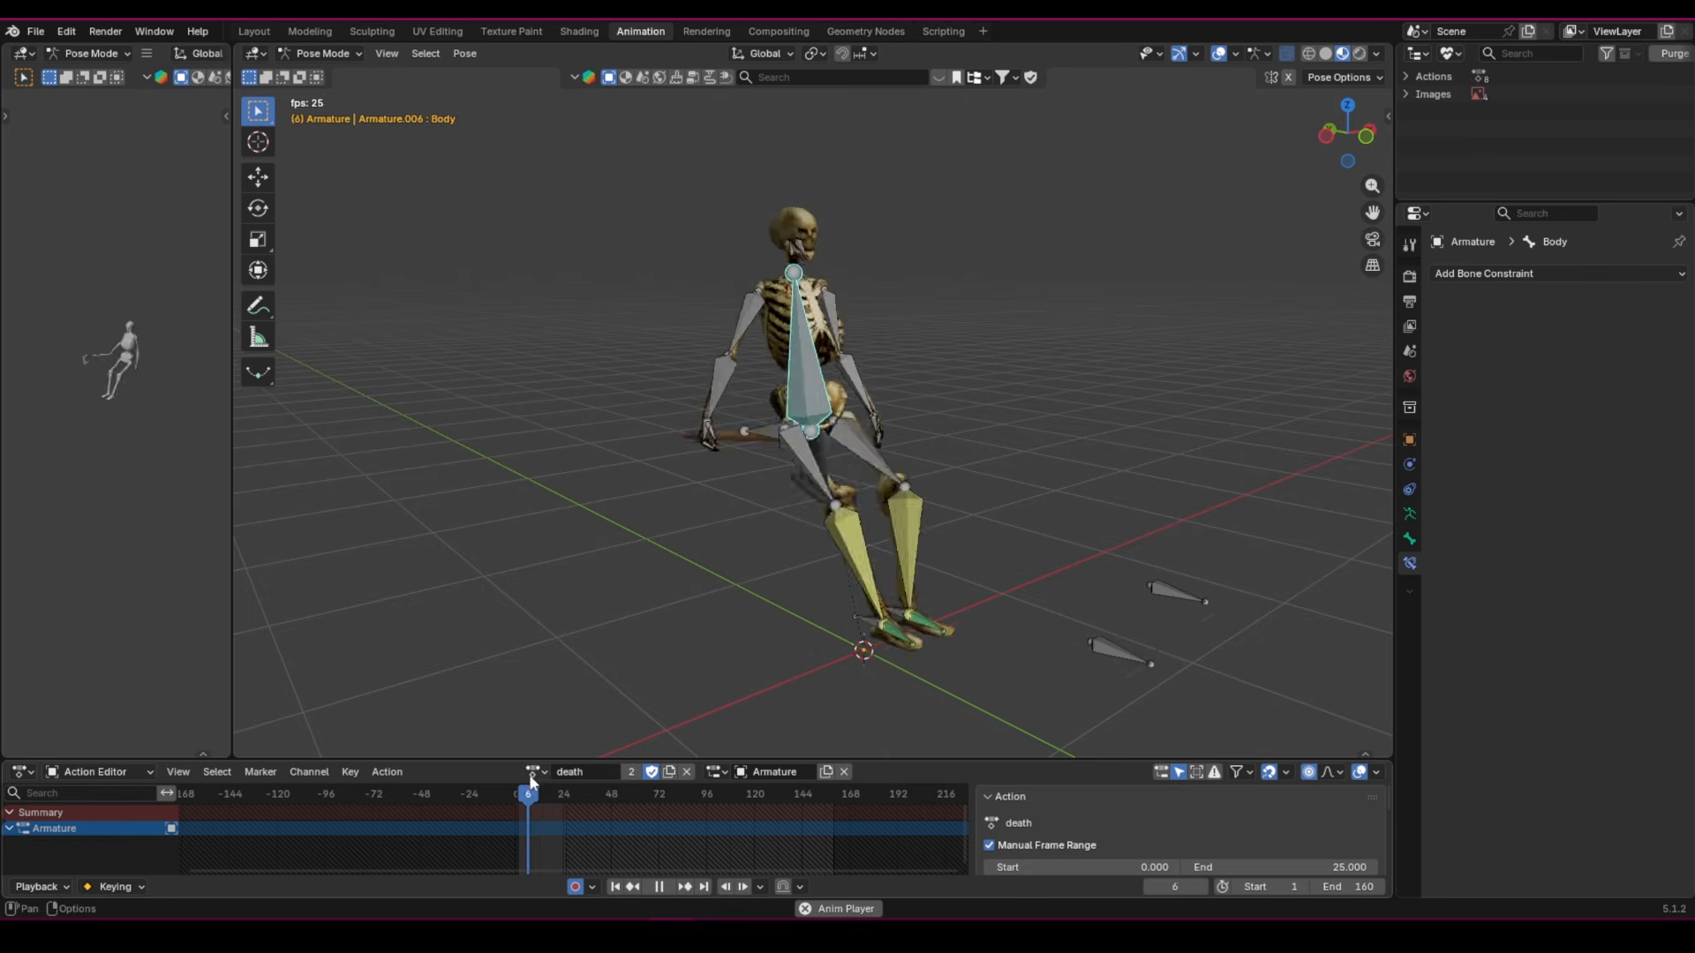
left_click(535, 772)
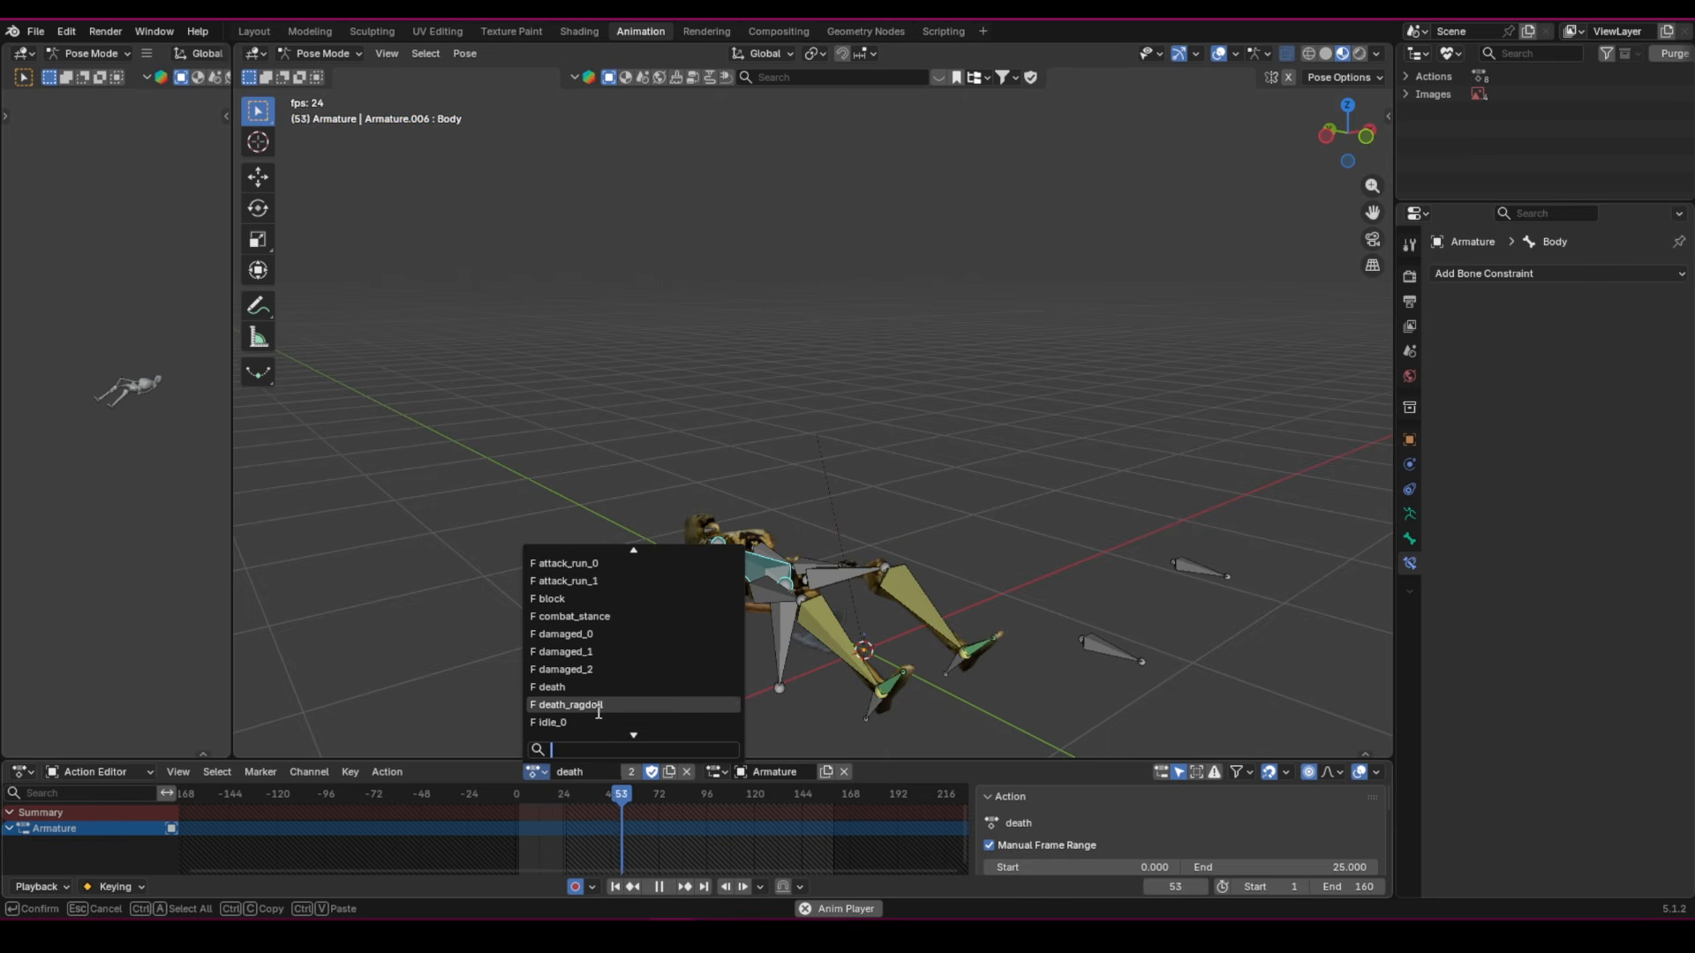
left_click(598, 704)
left_click(526, 792)
Preview the combat_stance and block actions on the skeleton armature from their first frames
left_click(543, 770)
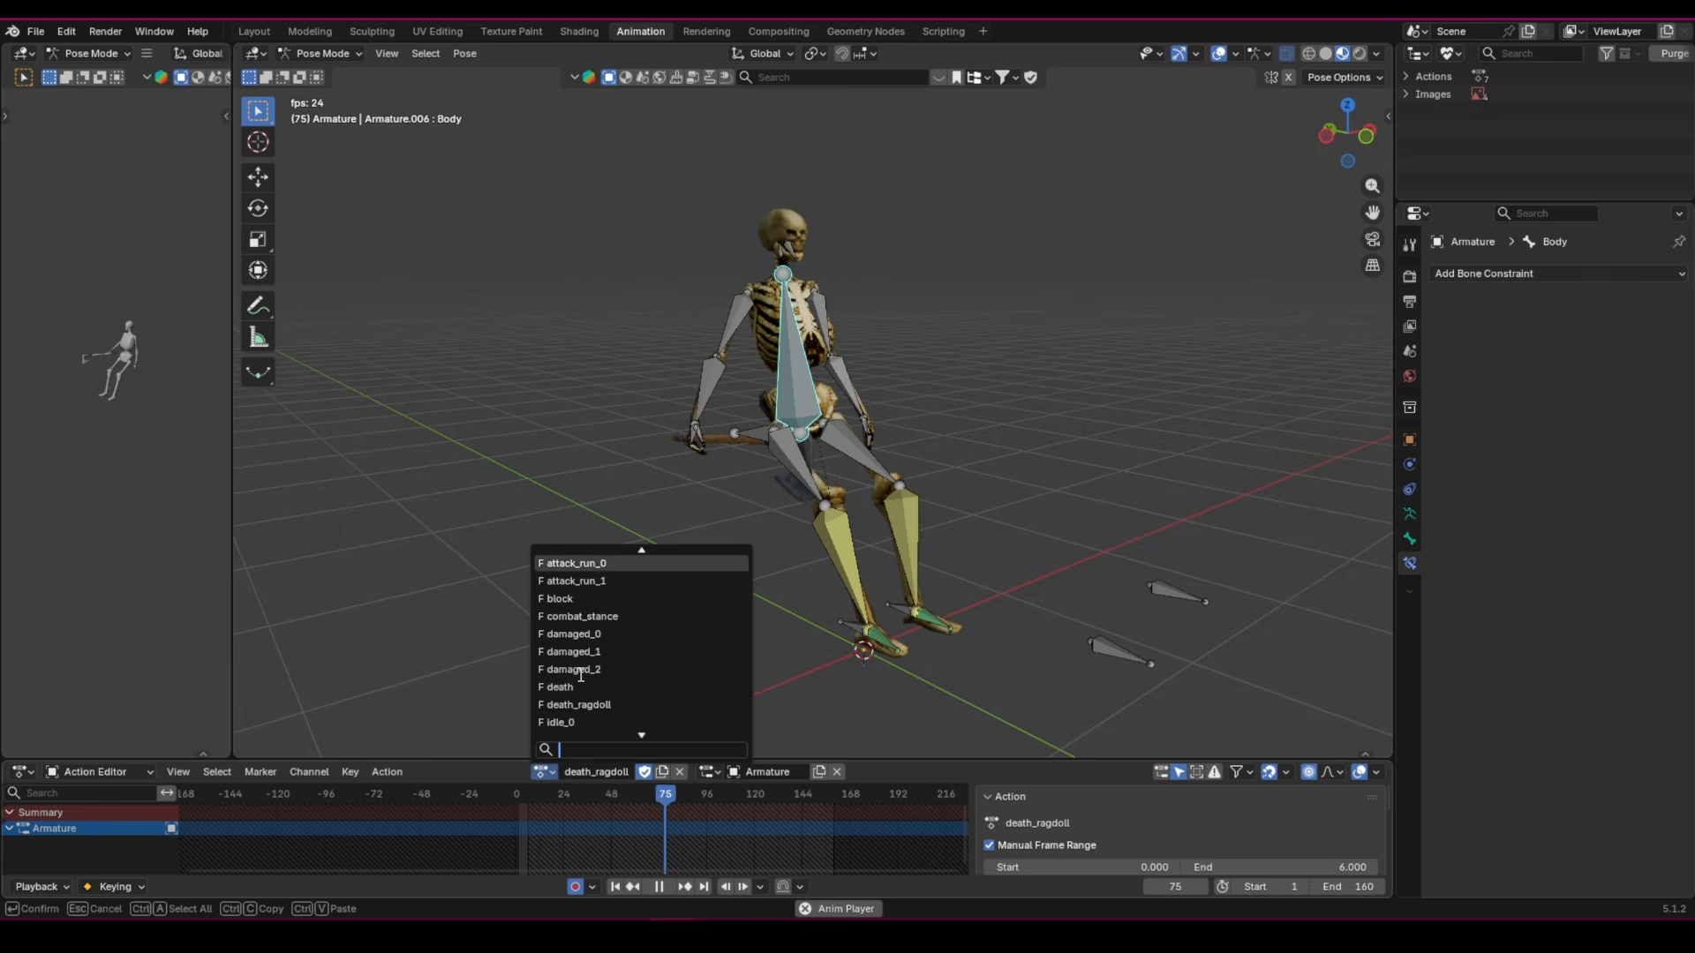
left_click(599, 616)
left_click(499, 792)
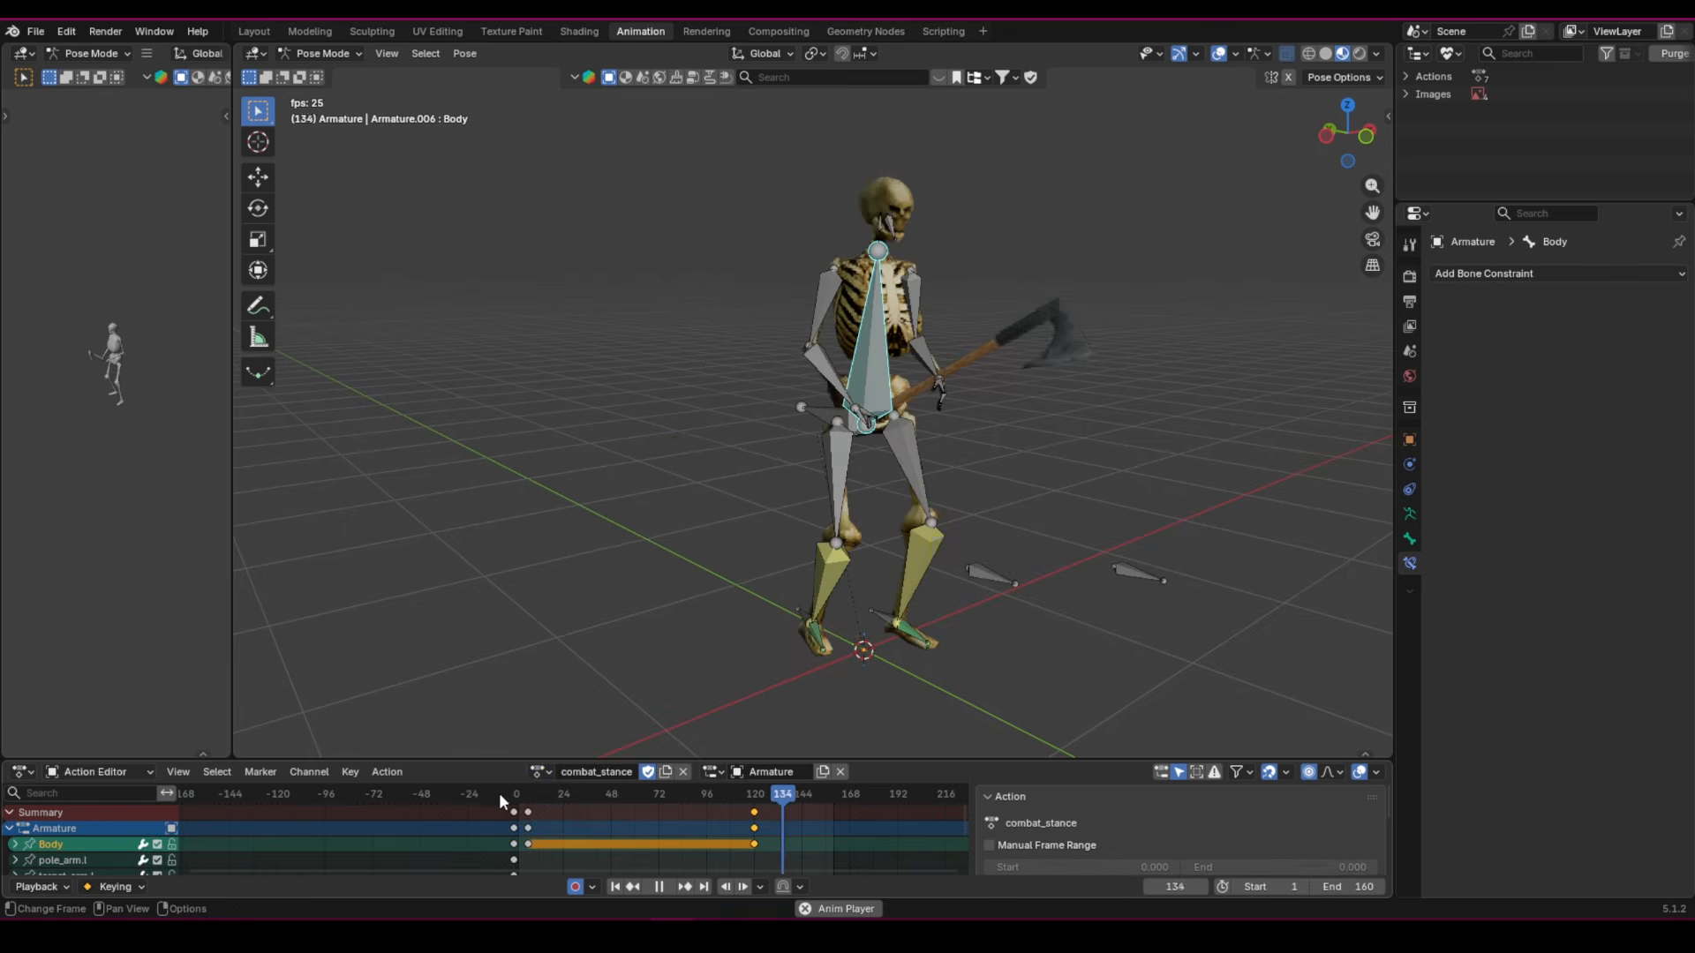
left_click(544, 770)
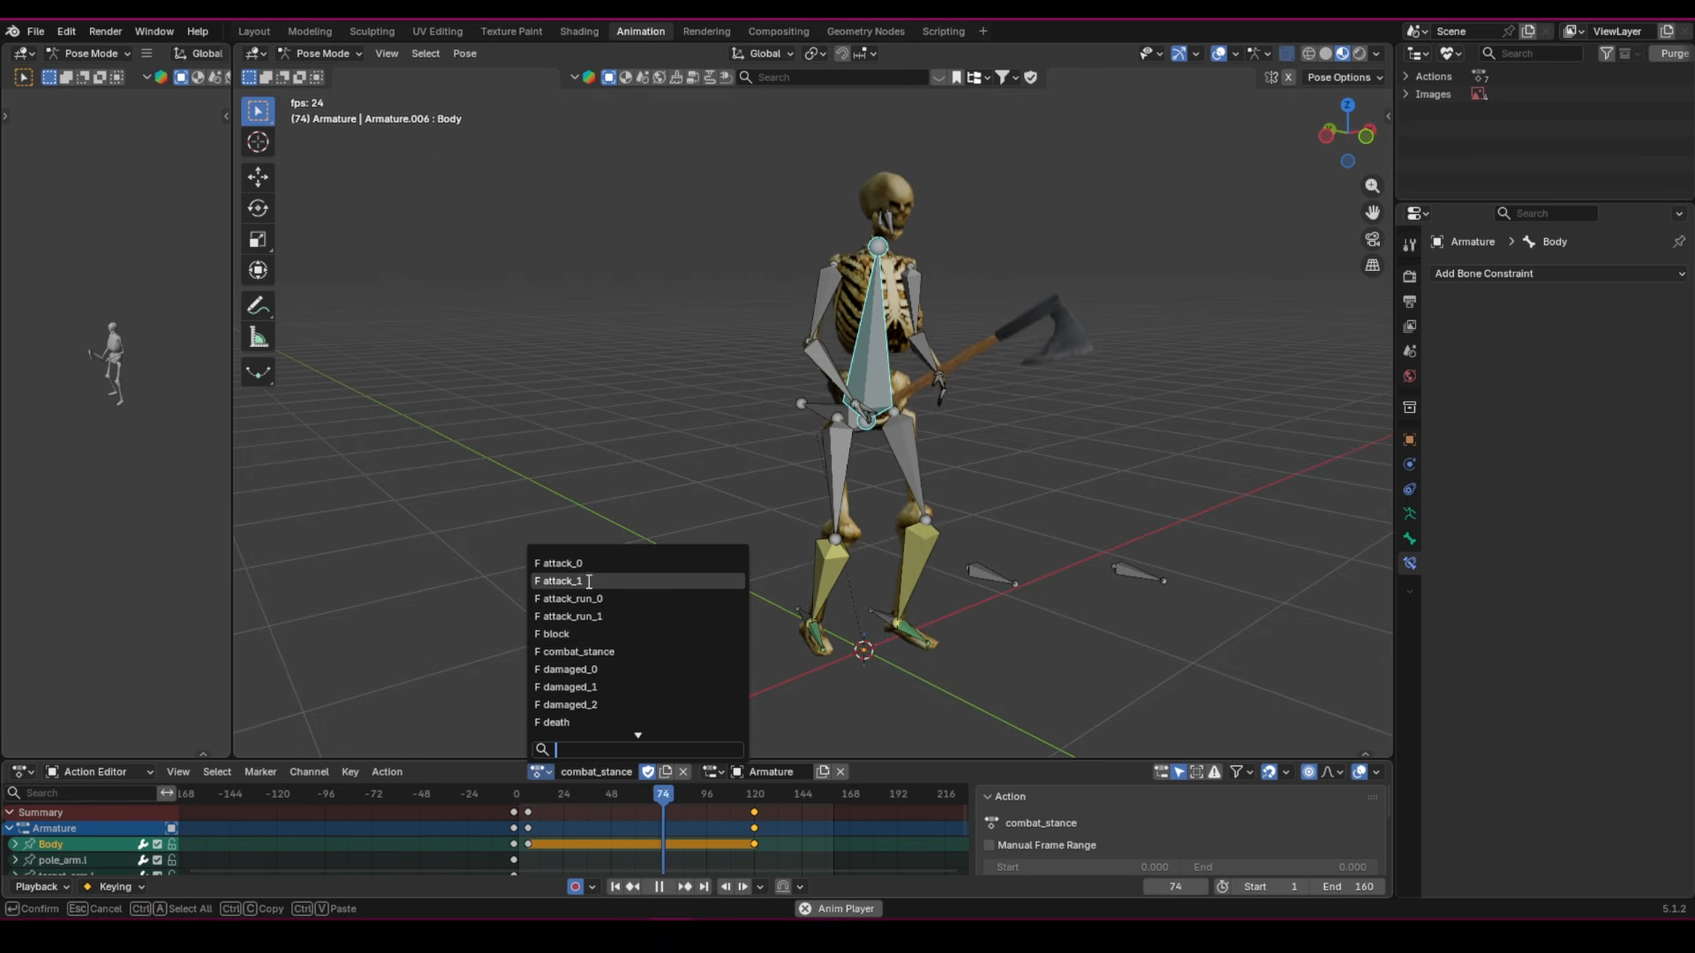
left_click(565, 634)
left_click(512, 791)
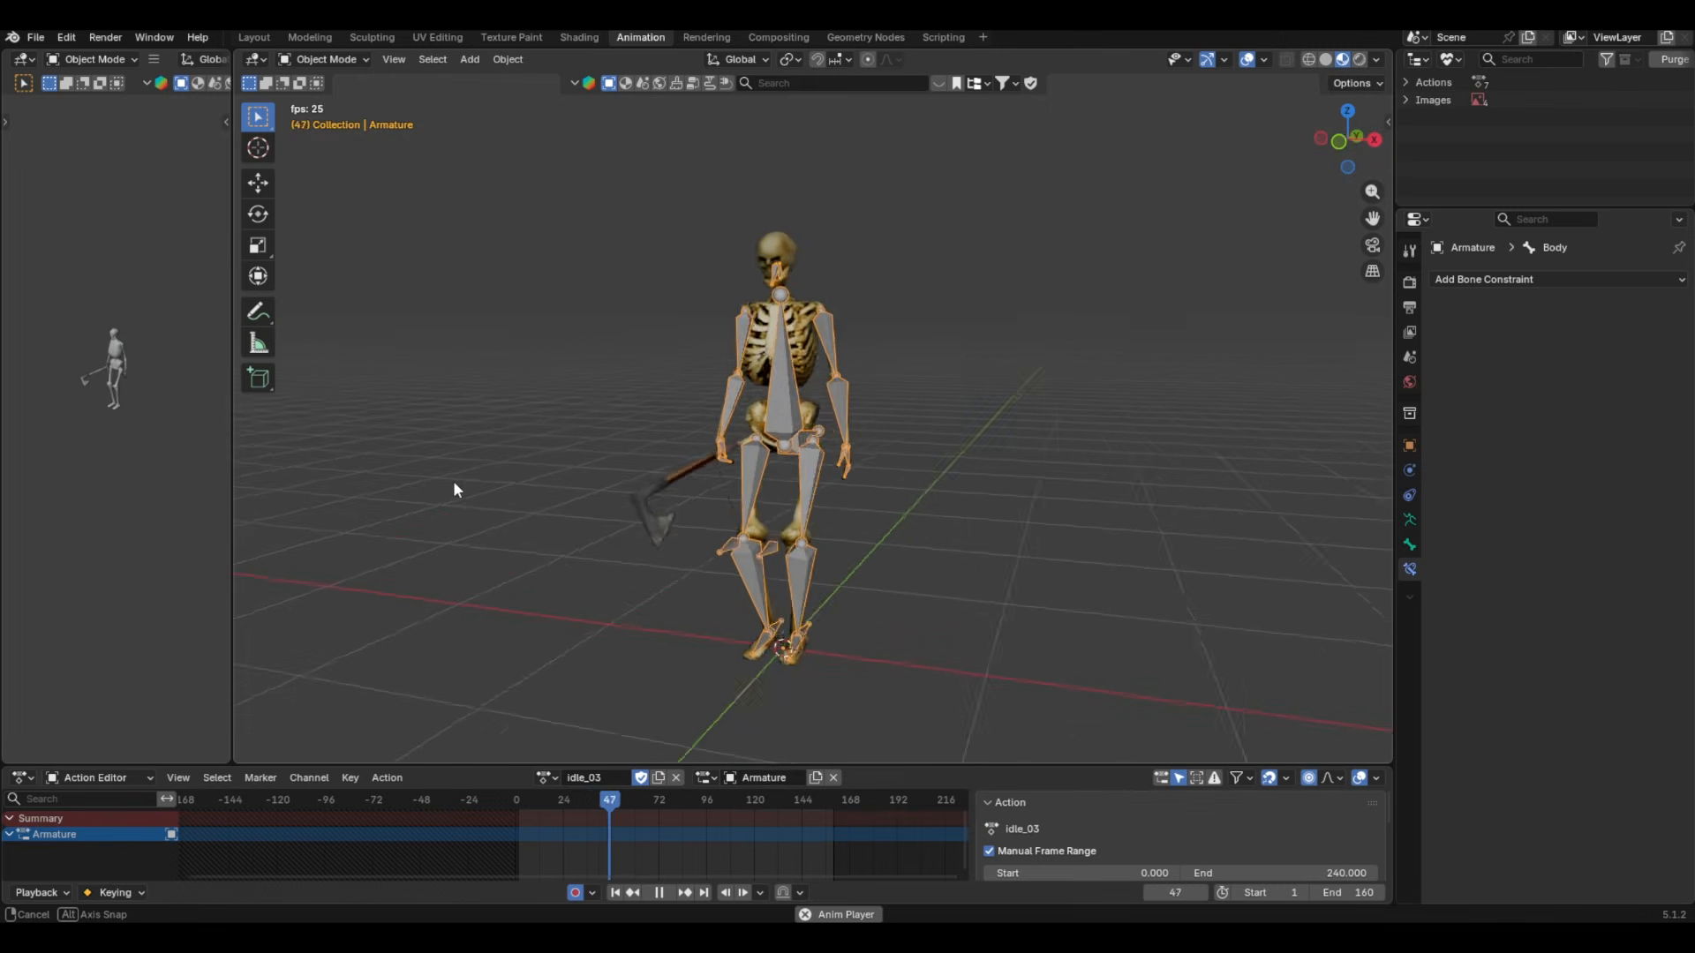
Examine the idle_03 action on the skeleton and robed mage and idle_02 on the human, and stop playback
middle_click_drag(454, 483, 542, 475)
middle_click_drag(615, 470, 644, 485)
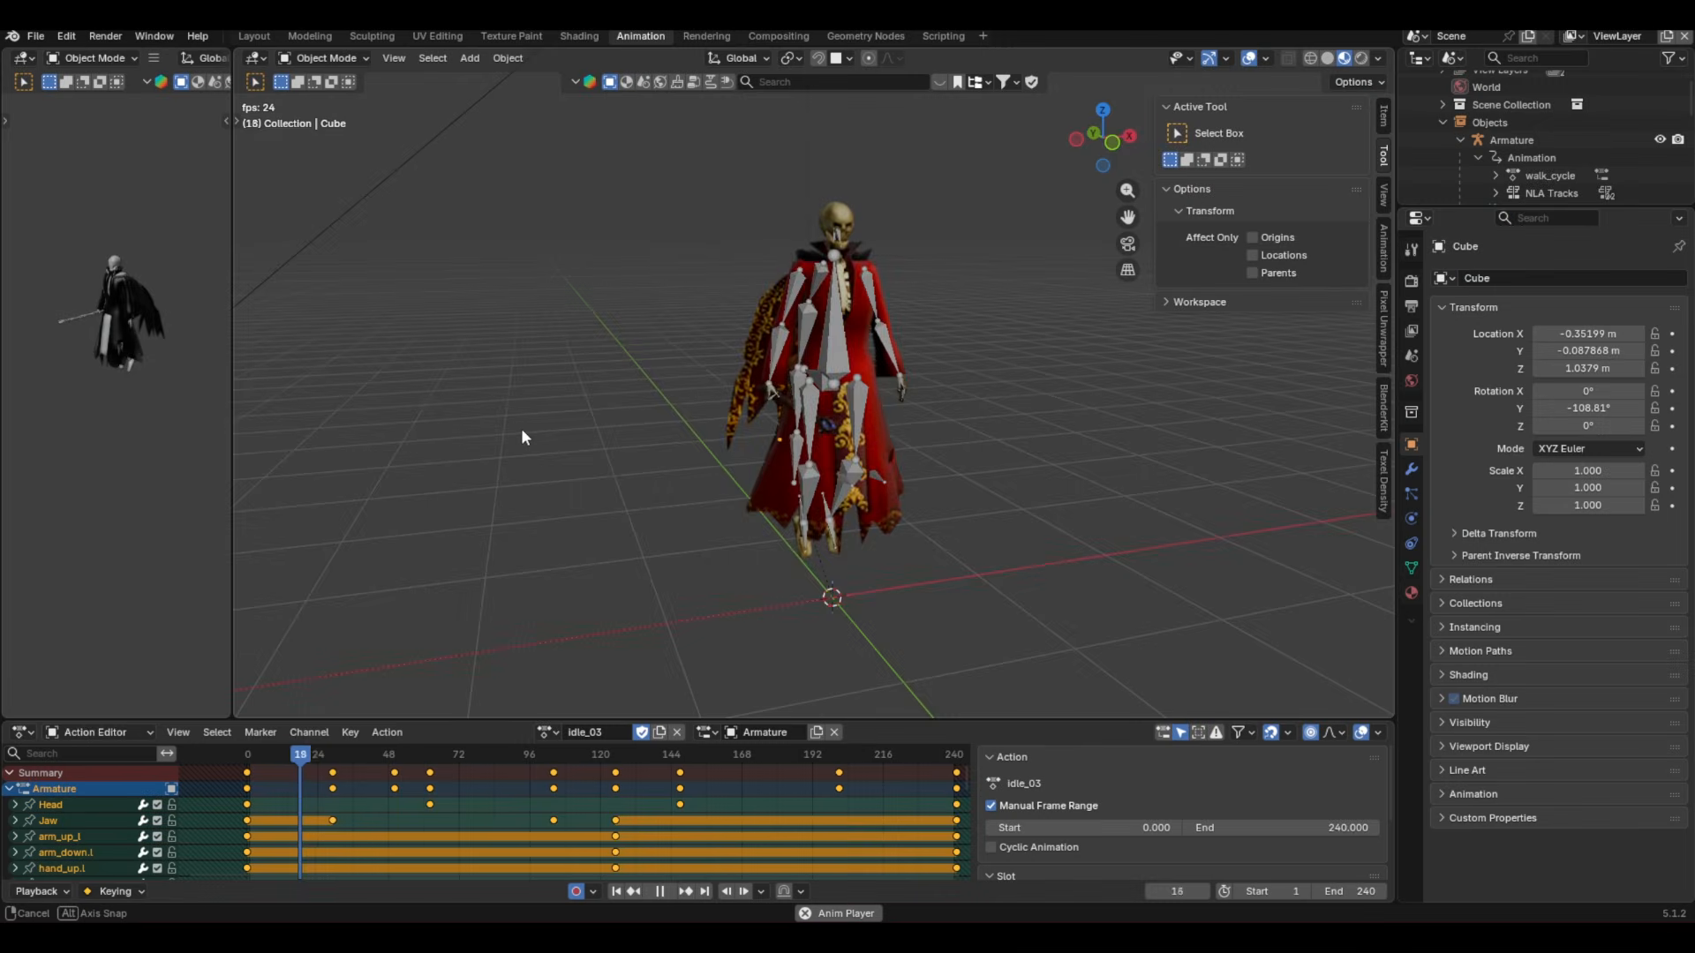
middle_click_drag(505, 438, 606, 414)
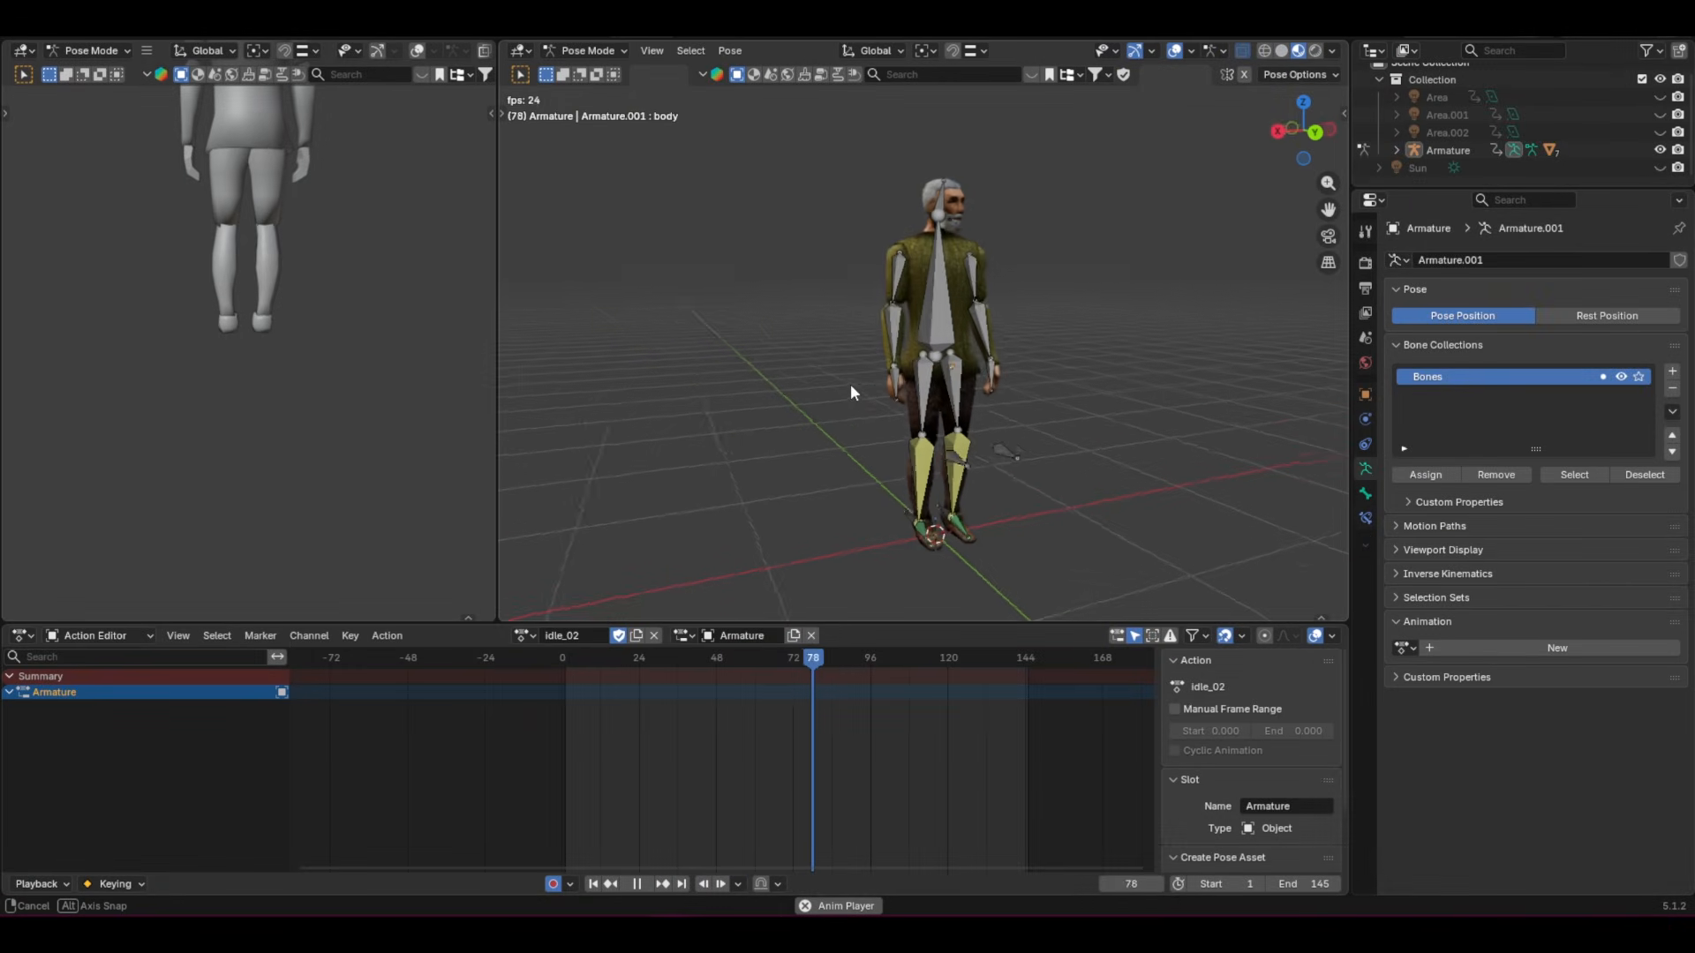
mouse_move(854, 393)
middle_mouse_down()
mouse_move(890, 394)
mouse_move(828, 411)
mouse_move(686, 396)
mouse_move(875, 405)
middle_mouse_up()
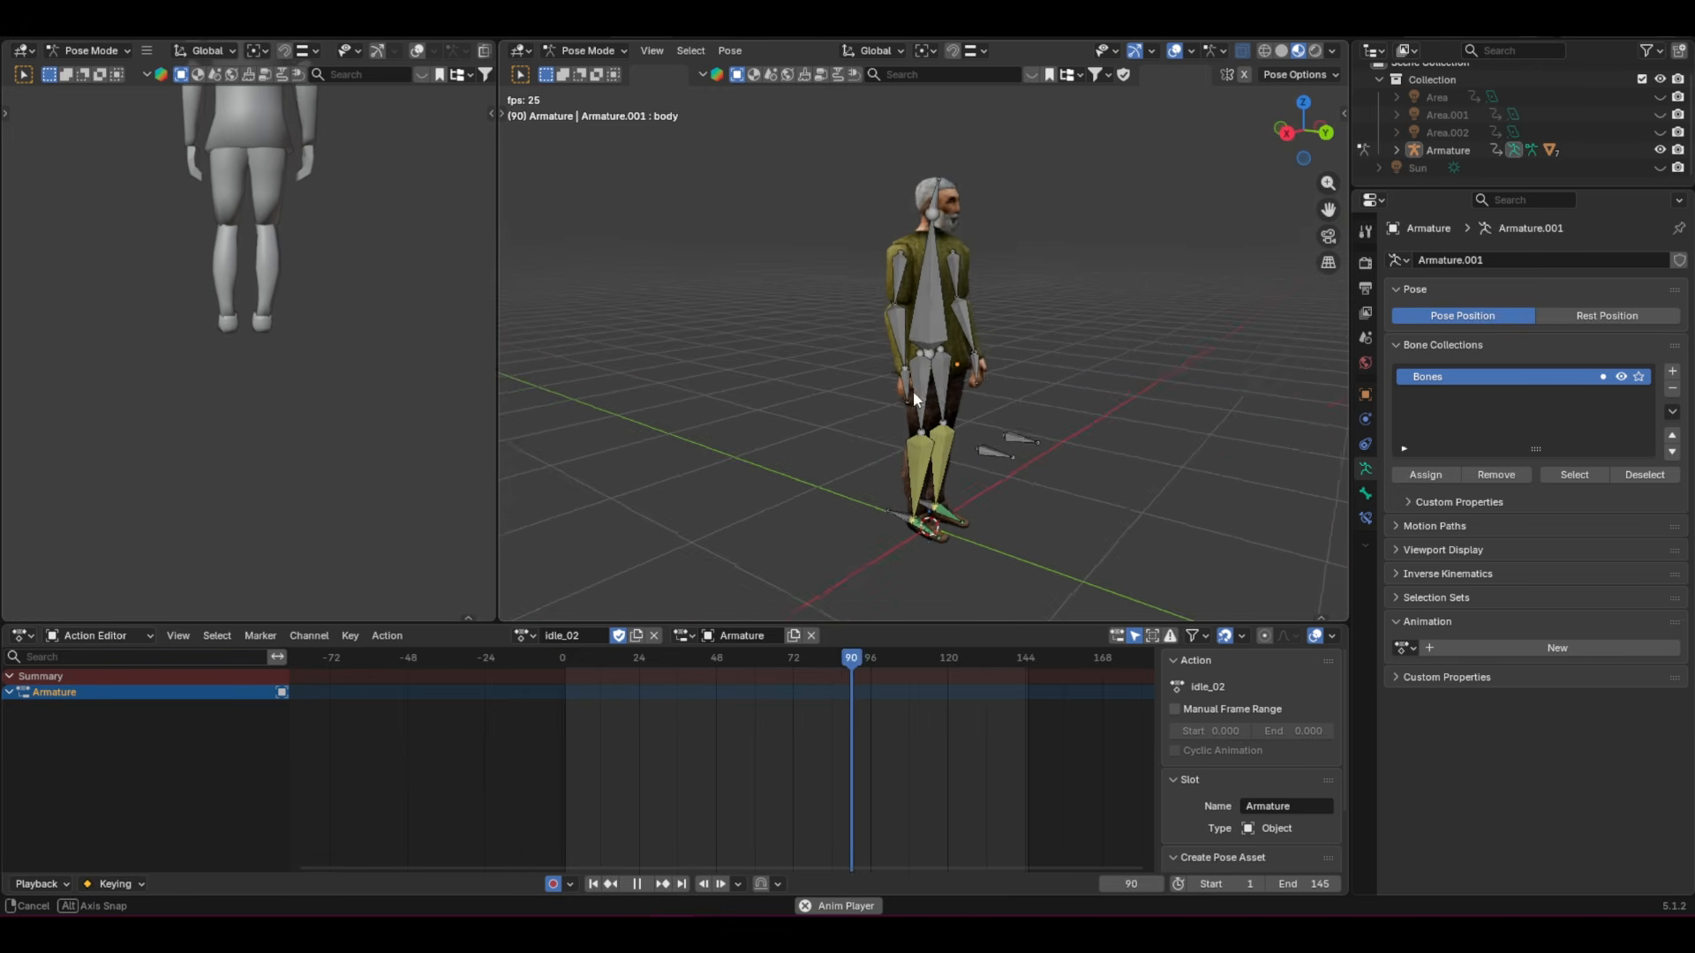
left_click(638, 885)
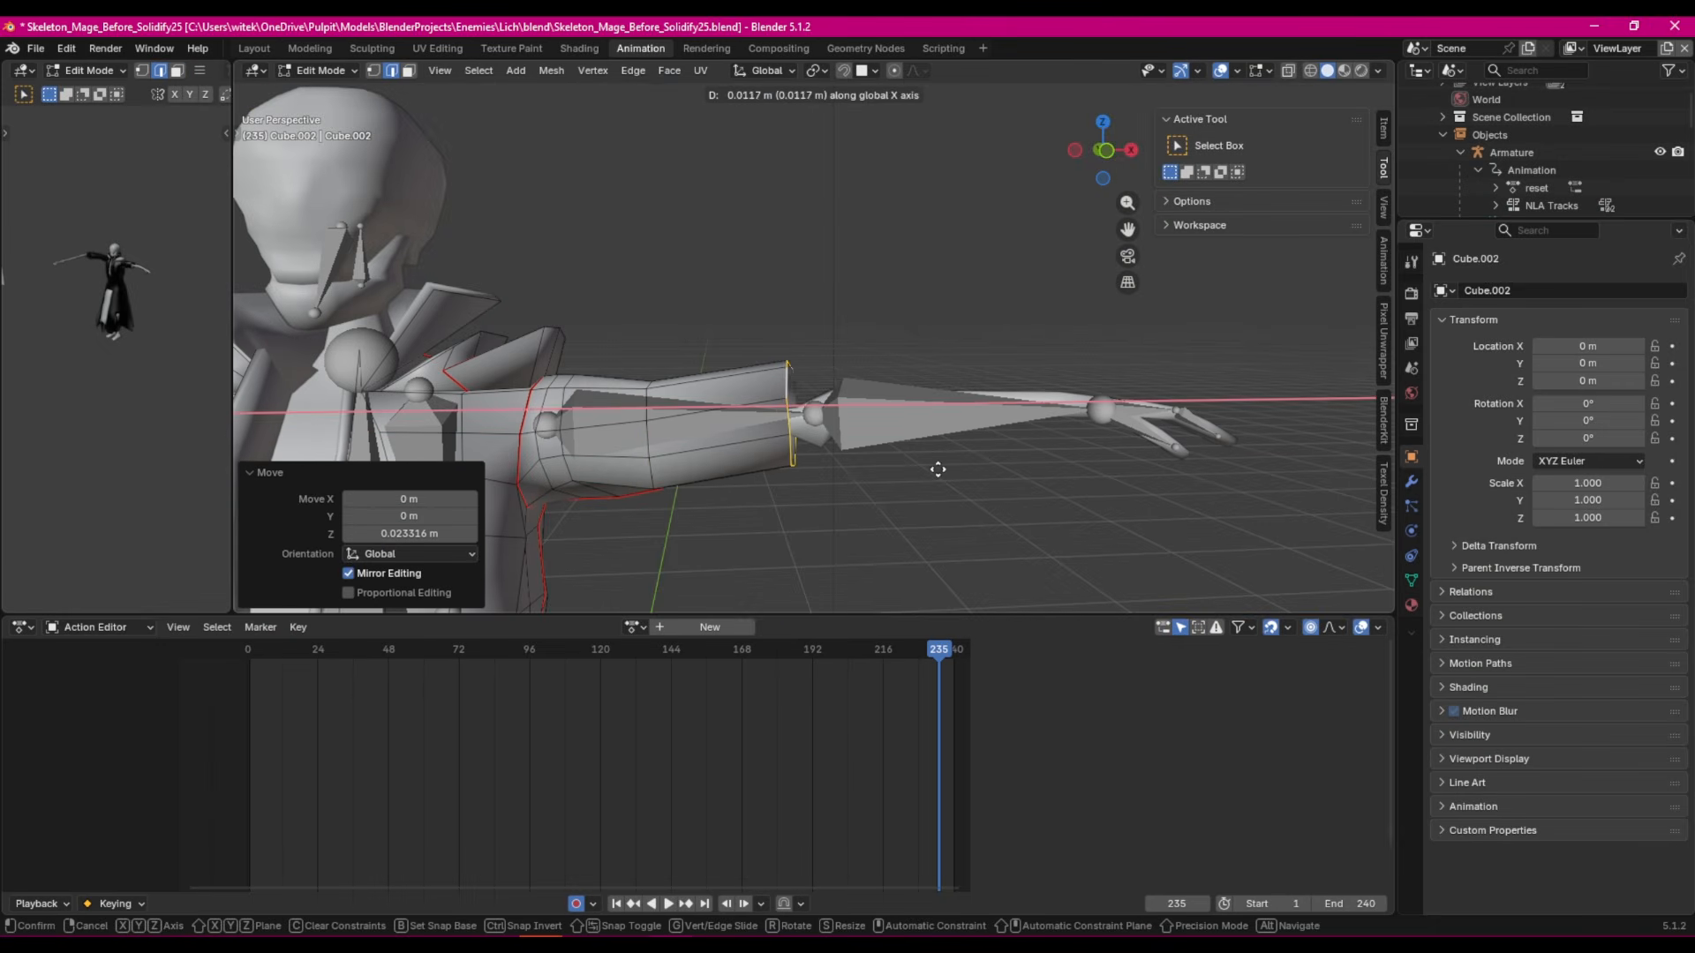
Extrude the open sleeve edge of Cube.002 about 0.184 m along the global X axis over the forearm
left_click(1117, 490)
middle_click_drag(1075, 490, 782, 499, "shift")
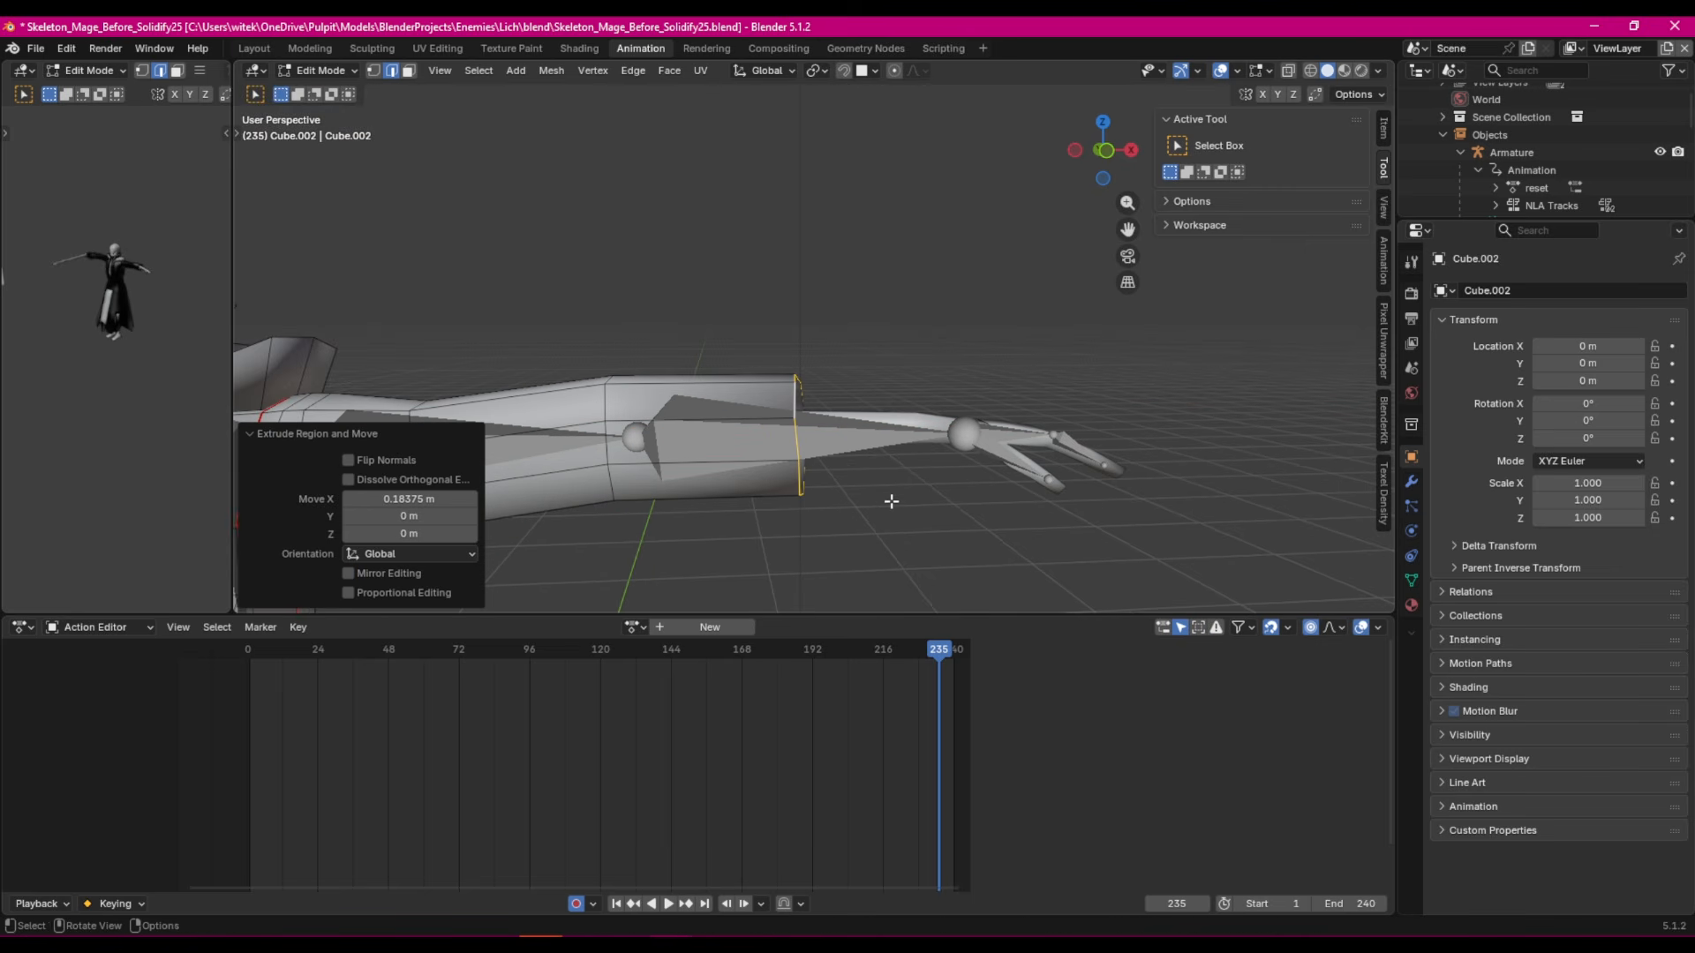
key("0")
left_click(892, 501)
middle_click_drag(922, 483, 798, 479, "shift")
Extrude the sleeve's end loop once more along the X axis toward the hand
key("e")
key("x")
left_click(950, 462)
middle_click_drag(948, 463, 799, 482)
key("g")
key("y")
right_click(874, 485)
Select an edge loop around the extruded sleeve on Cube.002
left_click(753, 427, "alt")
middle_click_drag(754, 427, 671, 424)
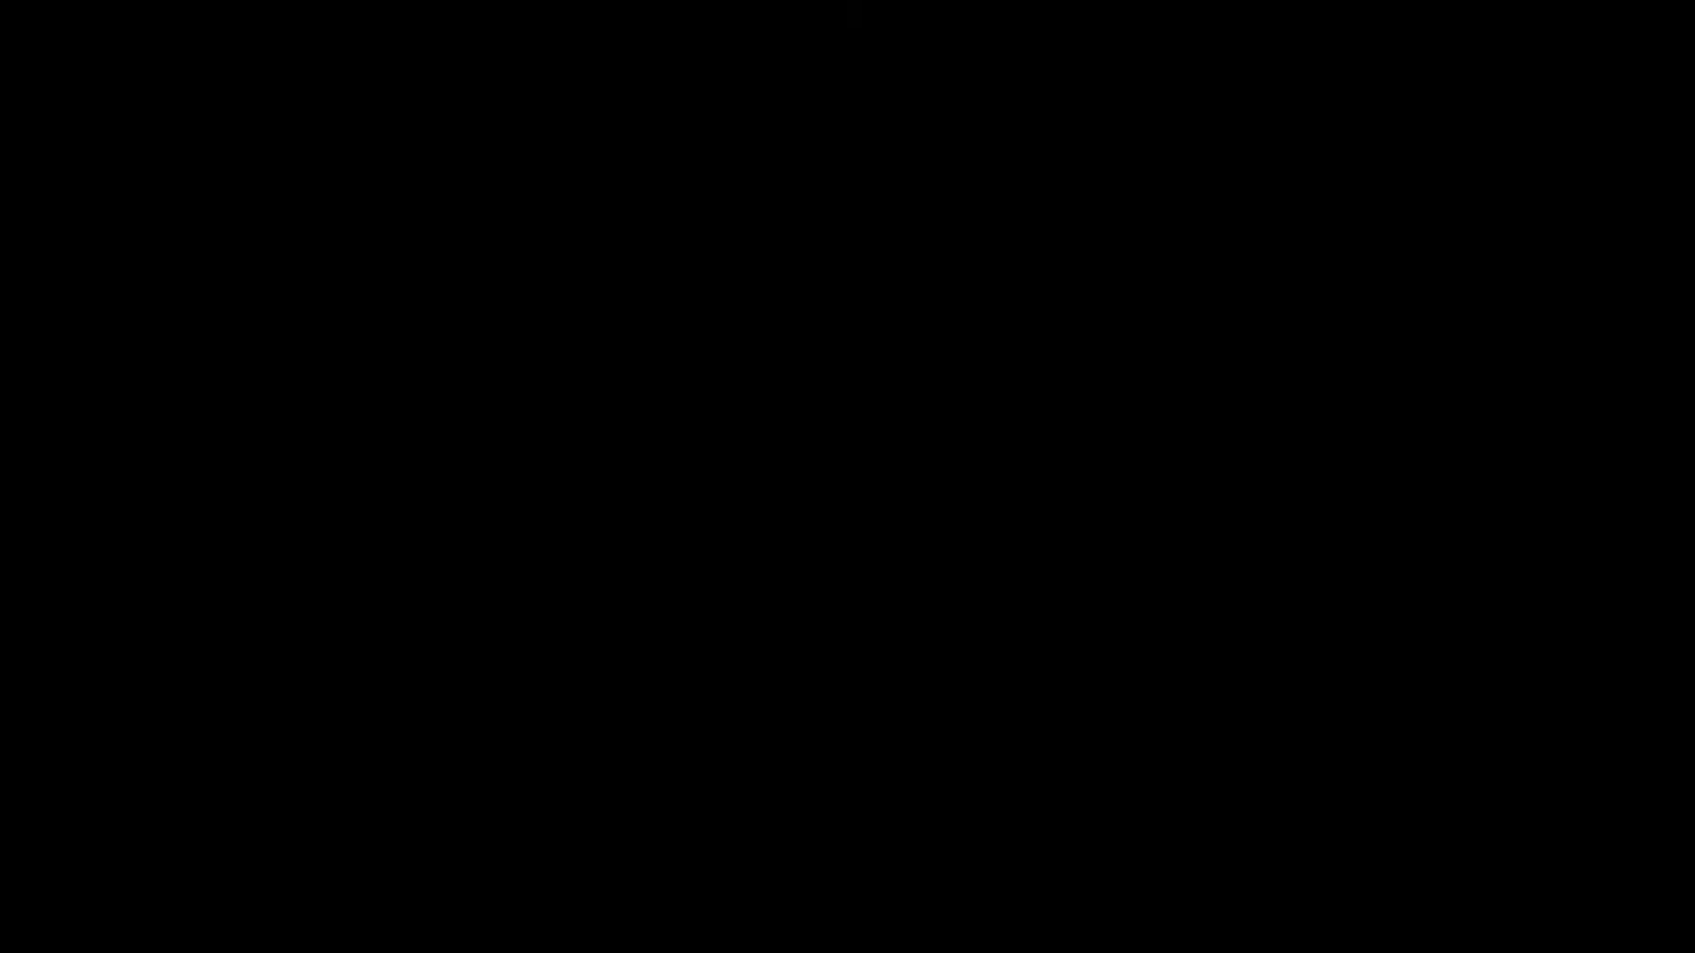